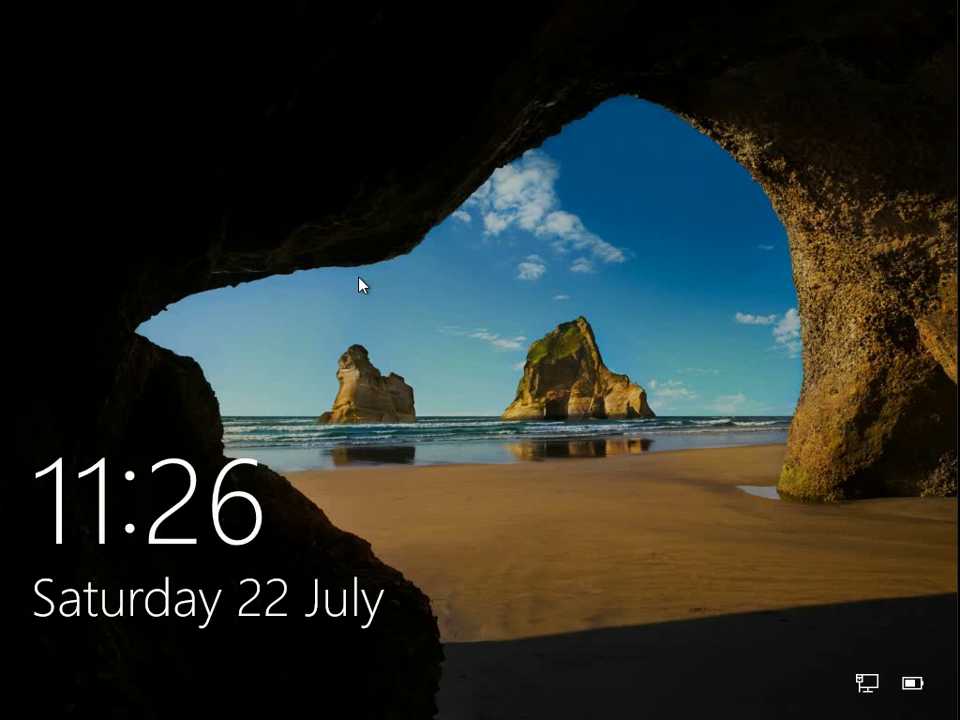
Step: Switch from the first account to the second listed user and sign in with its password
left_click(394, 330)
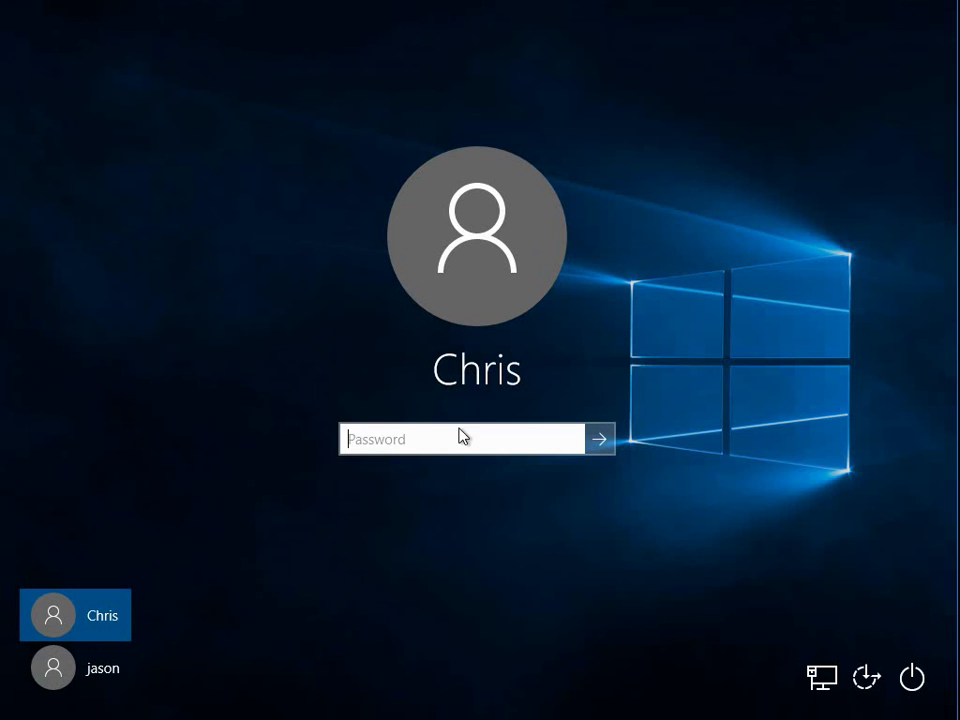
type("•••••••••")
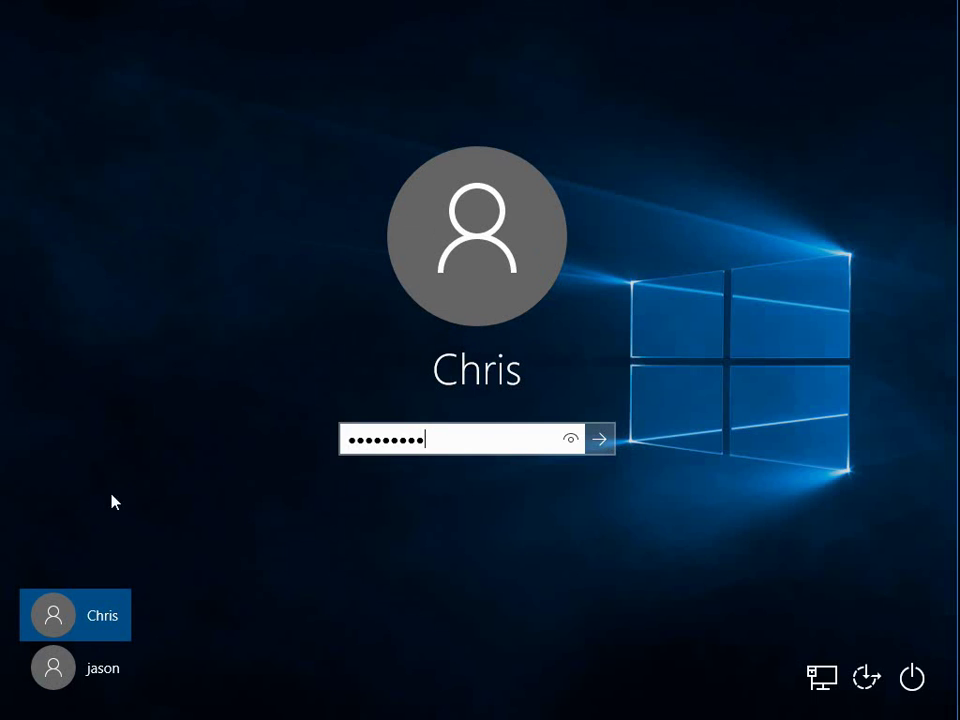
left_click(93, 676)
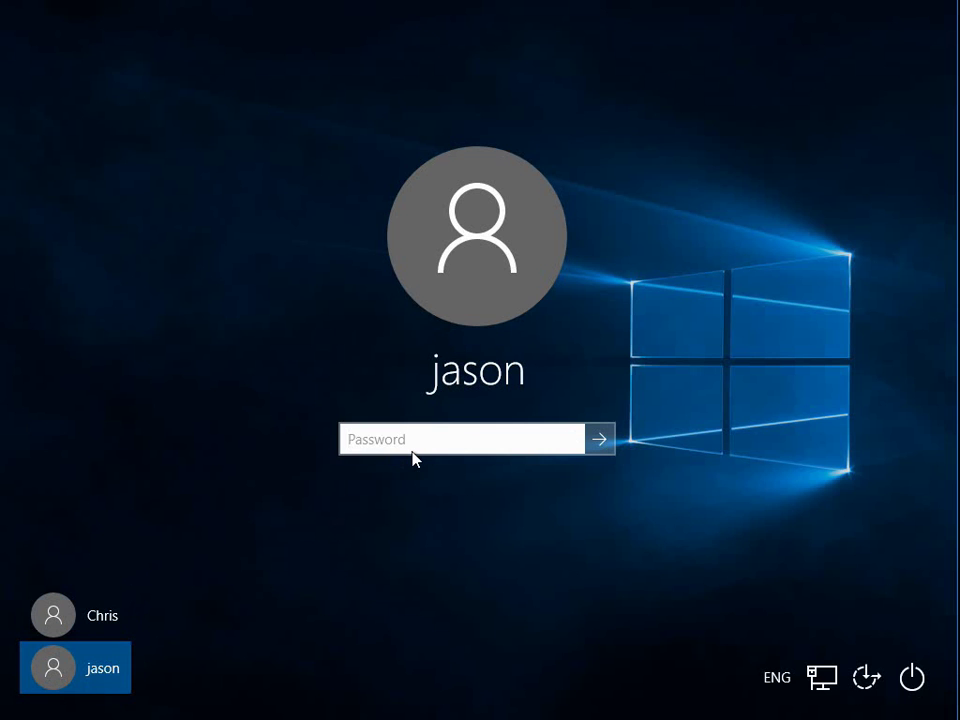
type("••••")
key("Return")
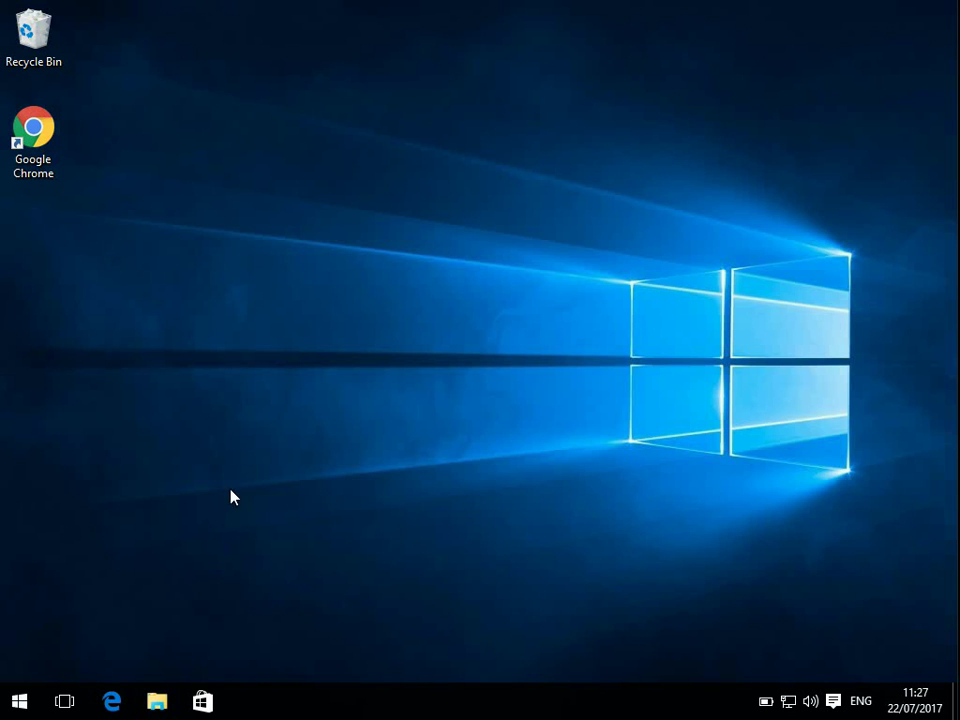
Step: Open File Explorer maximized and browse to This PC > Local Disk (C:) > Users
left_click(157, 703)
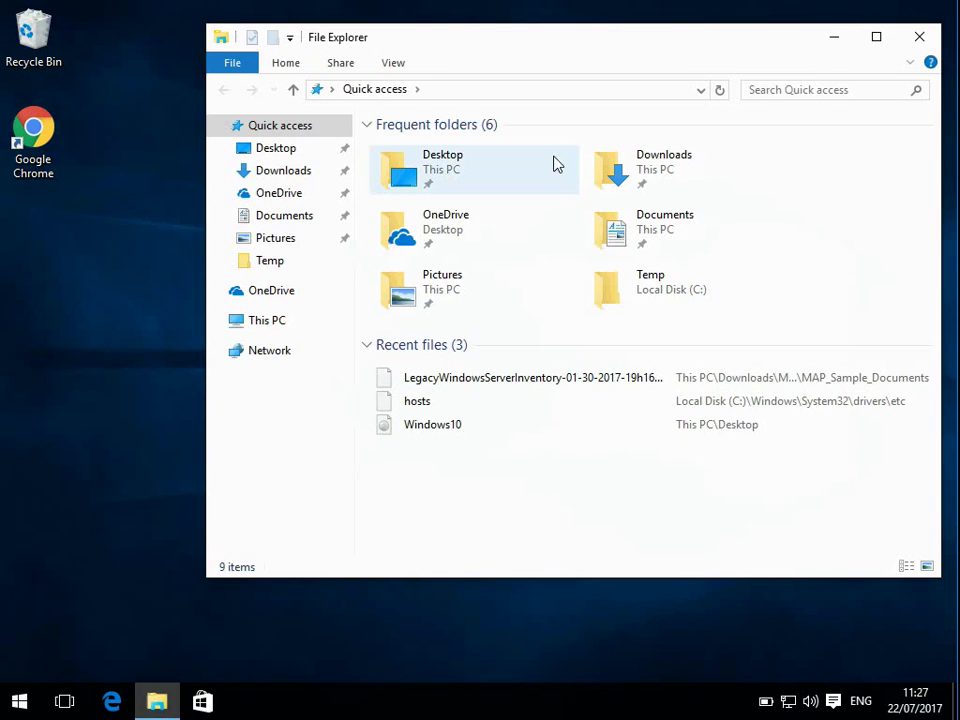
left_click(876, 38)
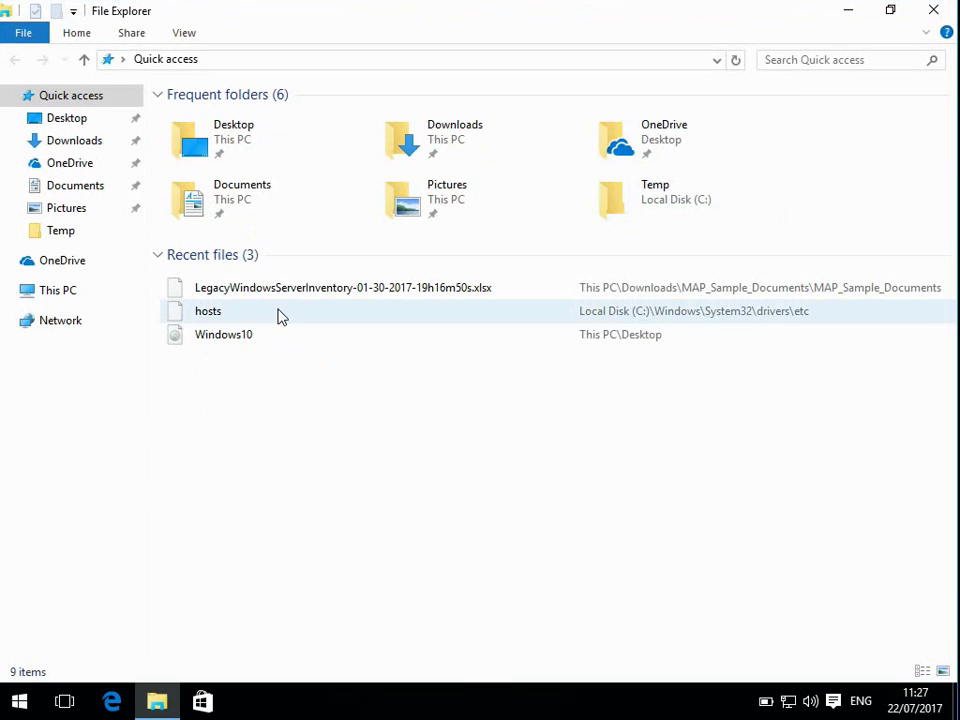
left_click(57, 298)
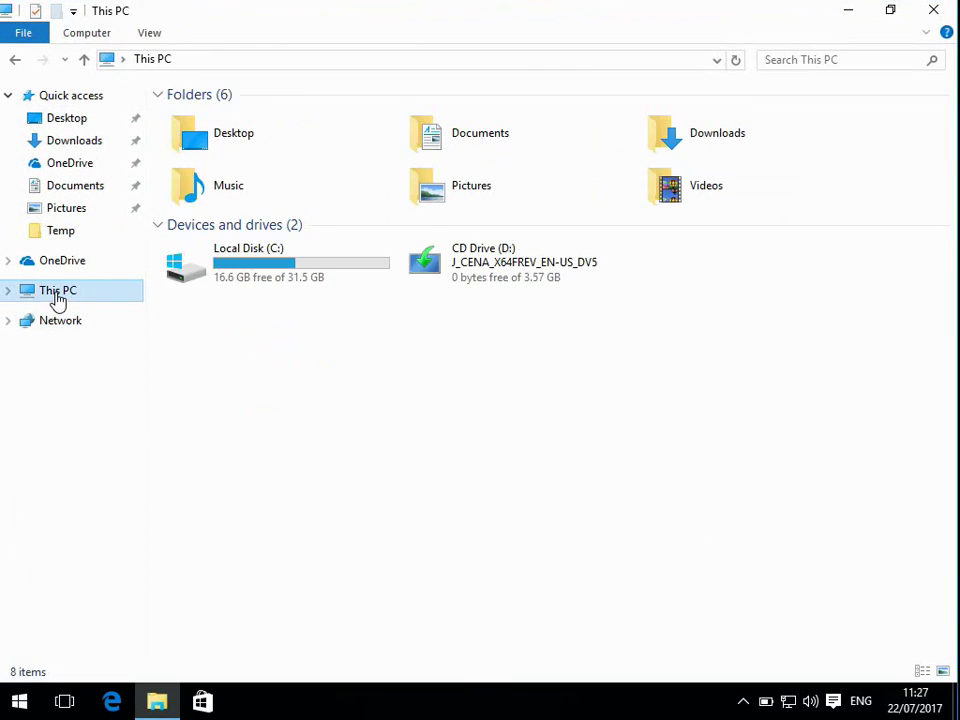
double_click(286, 275)
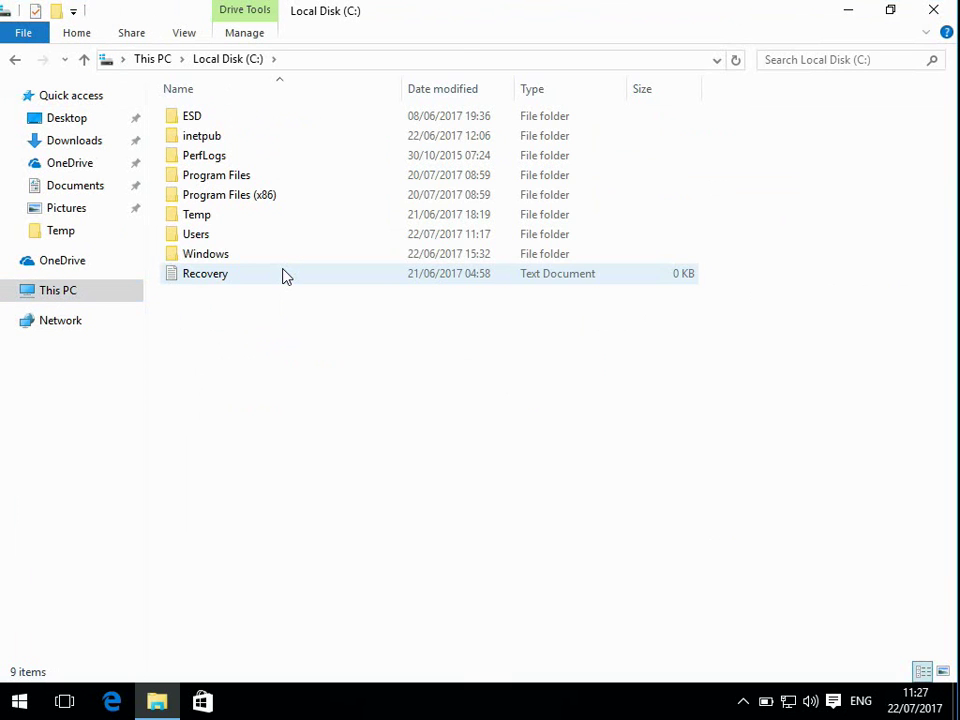
double_click(216, 243)
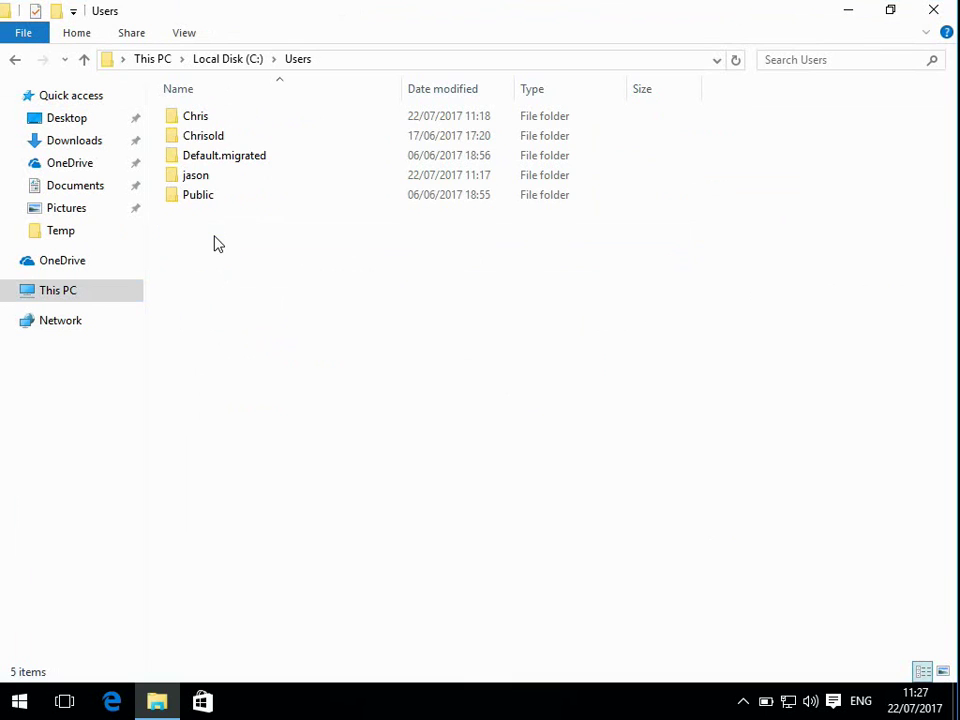
Step: Rename the Chris folder to Chrisold2, granting administrator permission
left_click(216, 119)
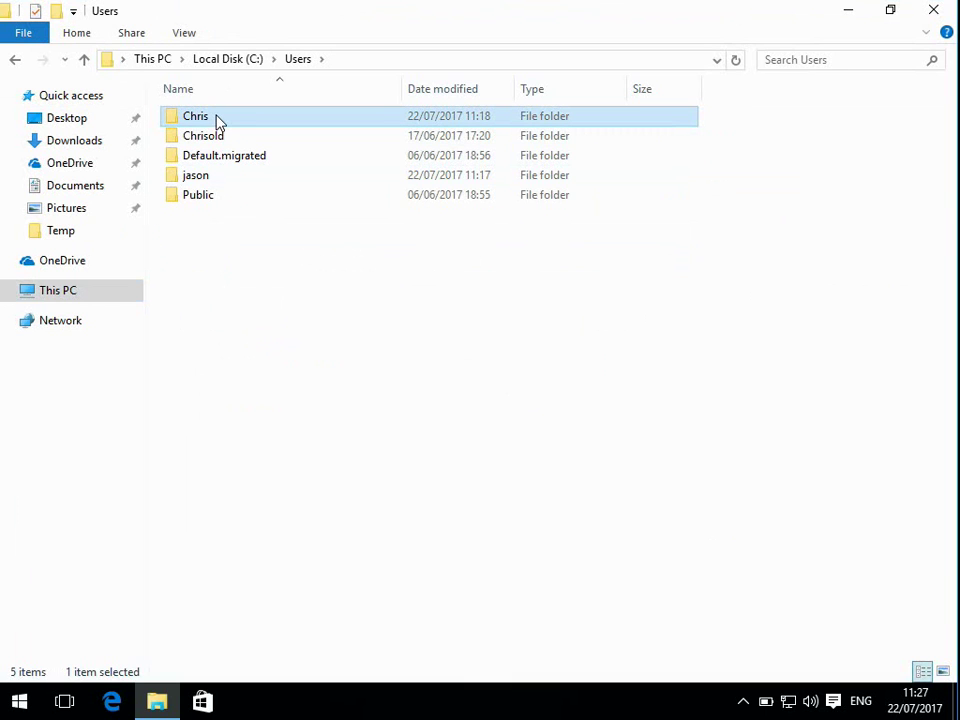
left_click(217, 119)
left_click(216, 116)
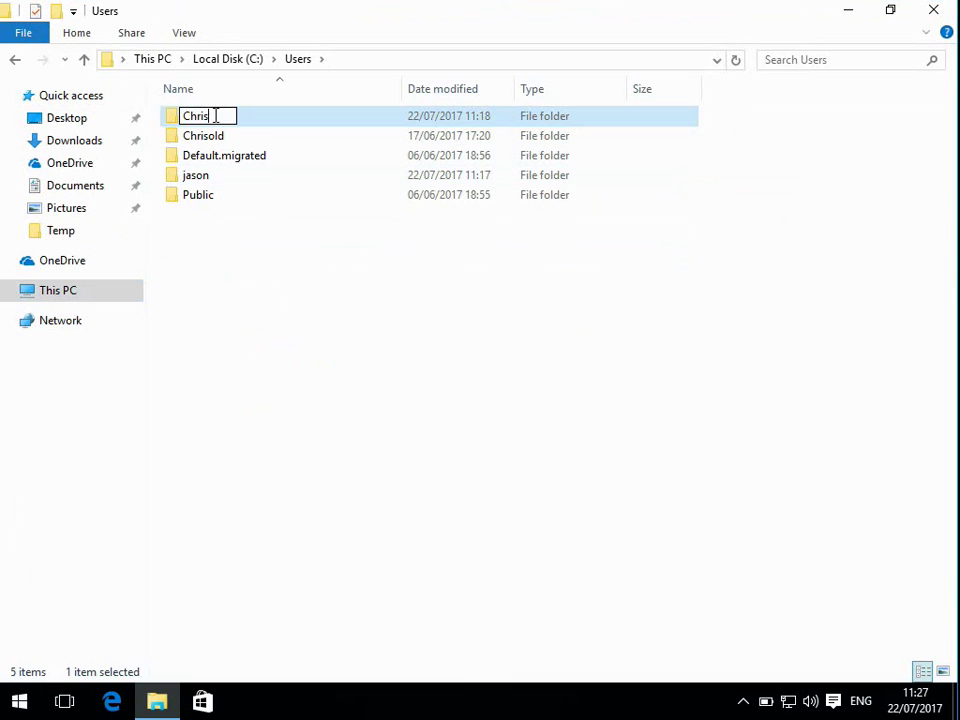
type("old2")
key("Return")
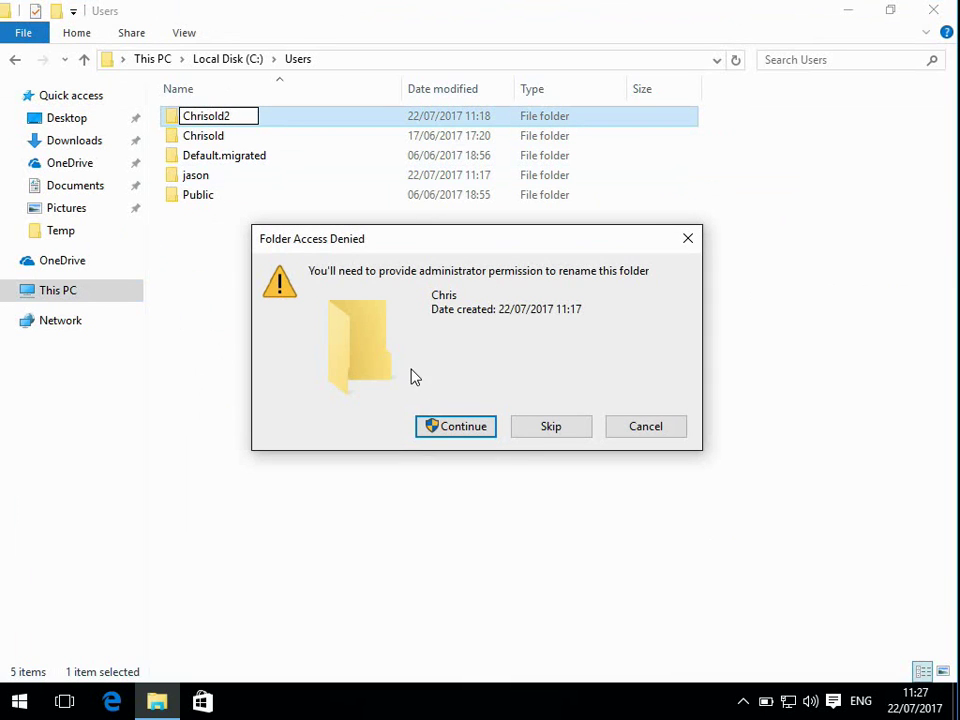
left_click(471, 430)
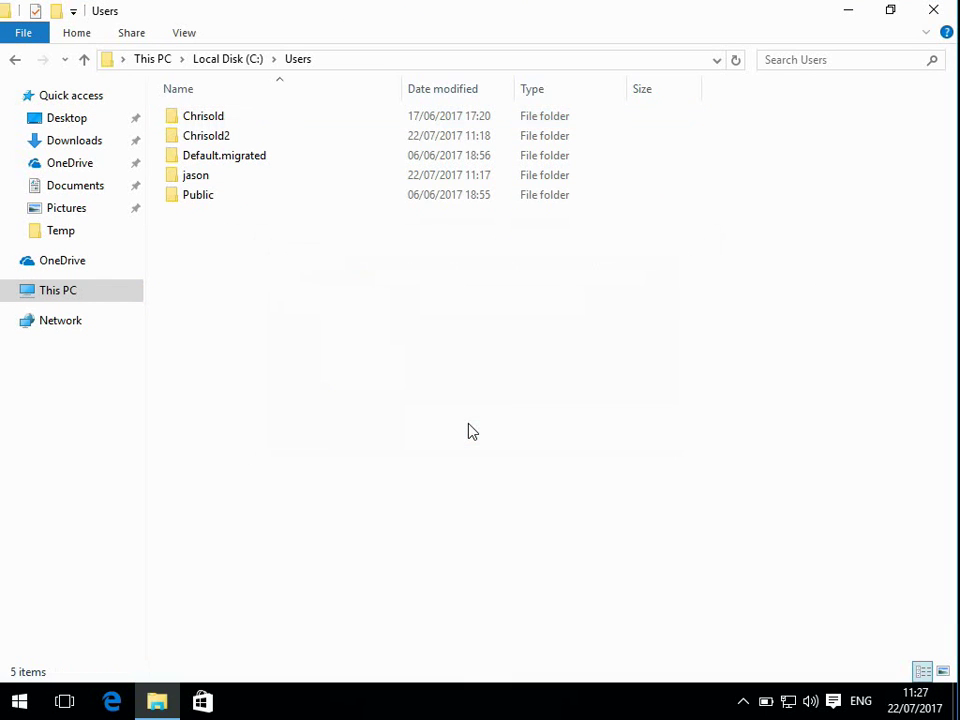
double_click(216, 126)
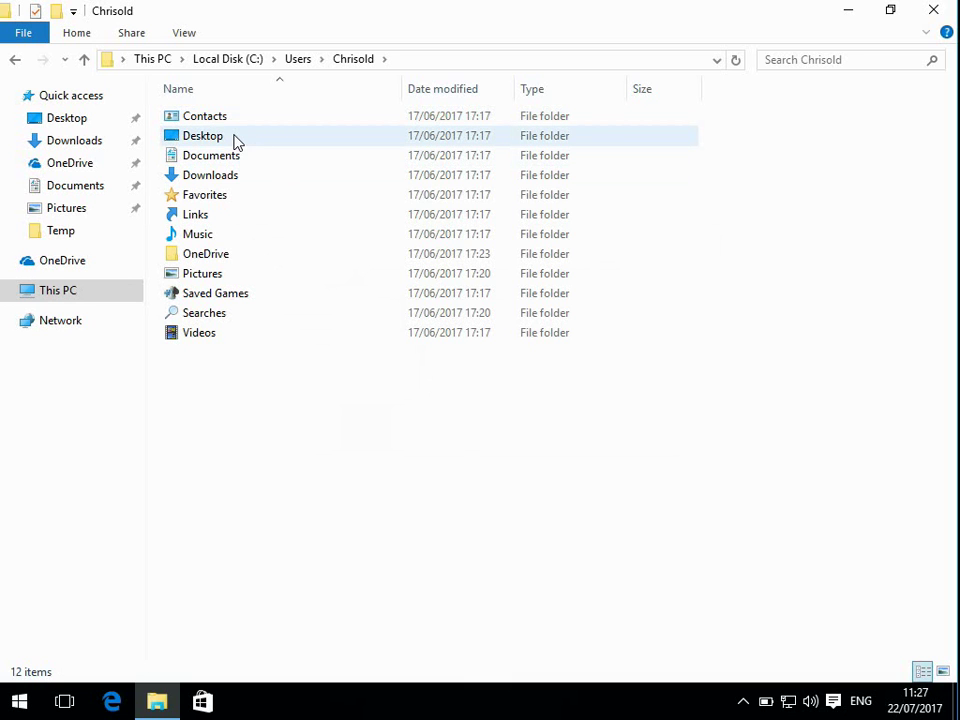
double_click(236, 138)
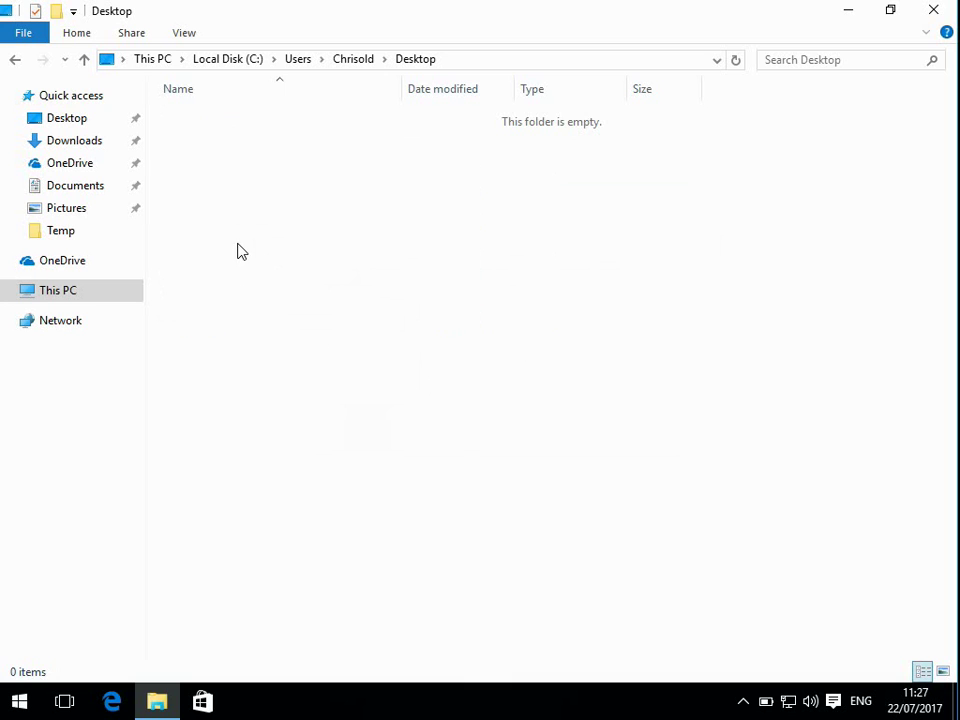
left_click(14, 60)
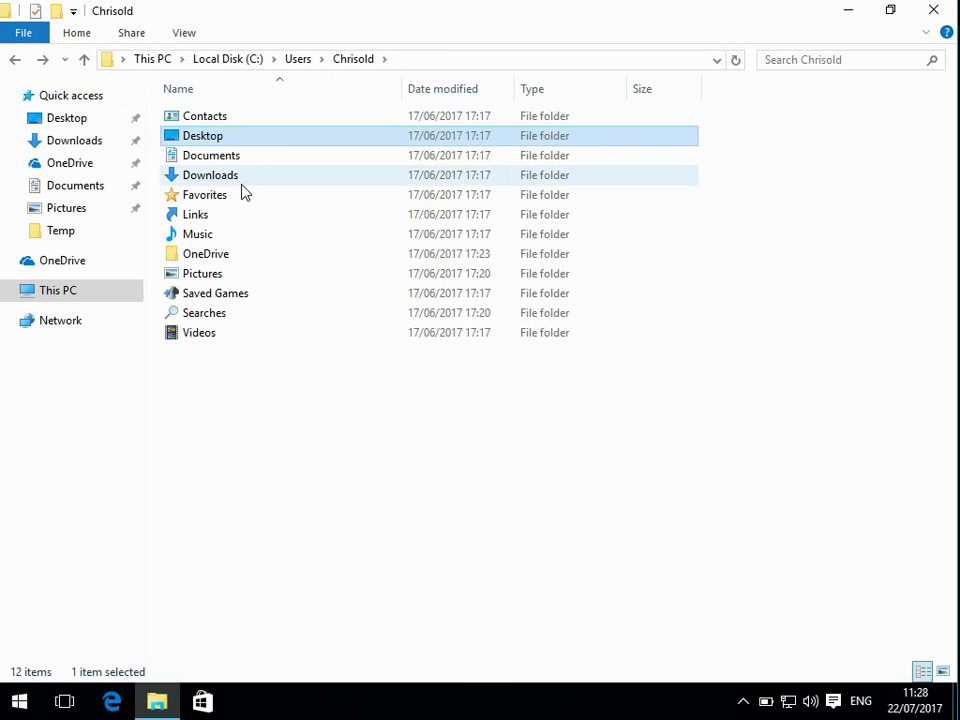
double_click(214, 180)
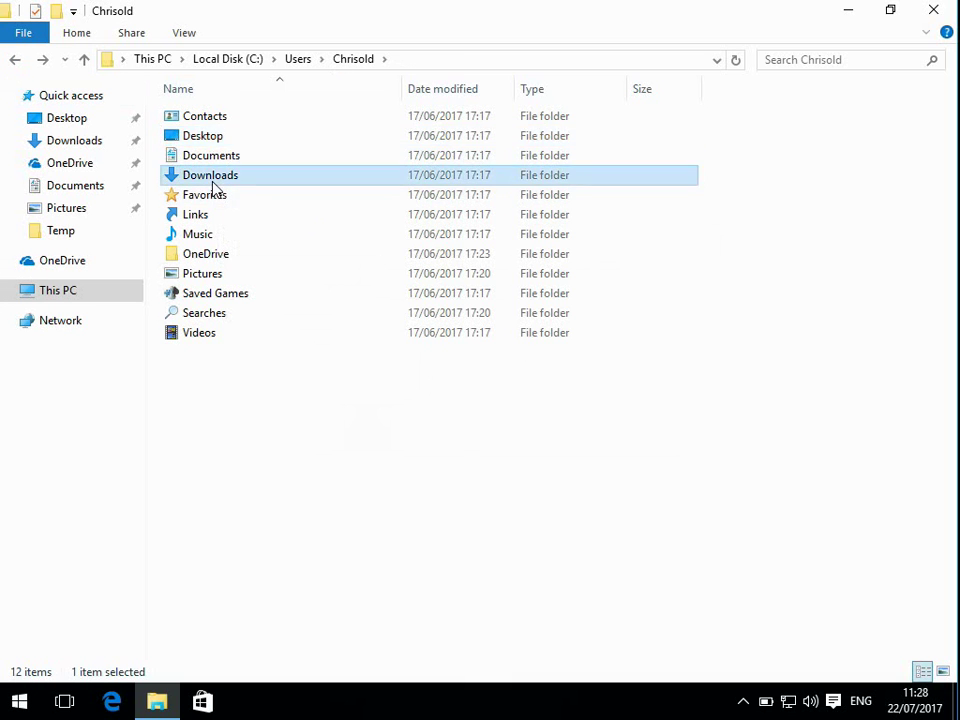
left_click(16, 62)
double_click(257, 200)
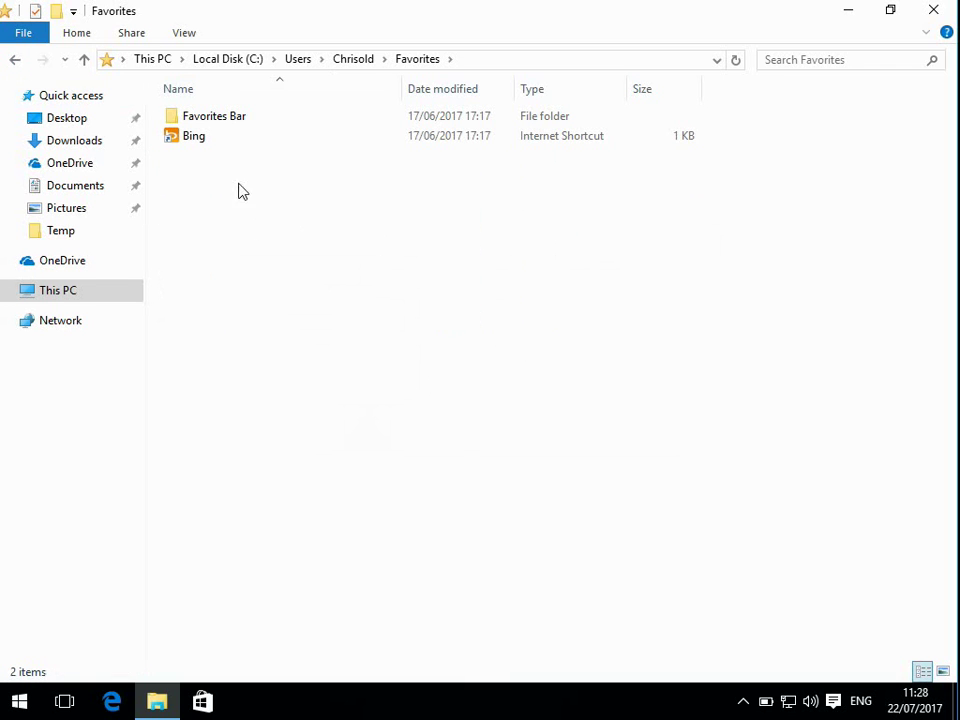
left_click(15, 62)
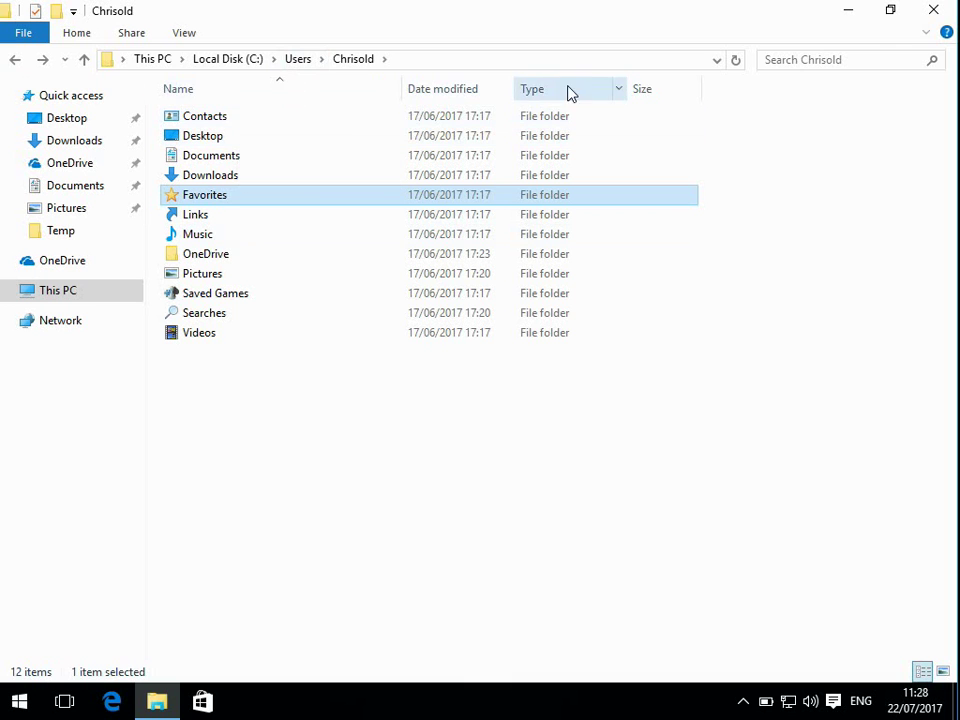
Step: Close File Explorer and launch regedit from the Start menu search
left_click(934, 10)
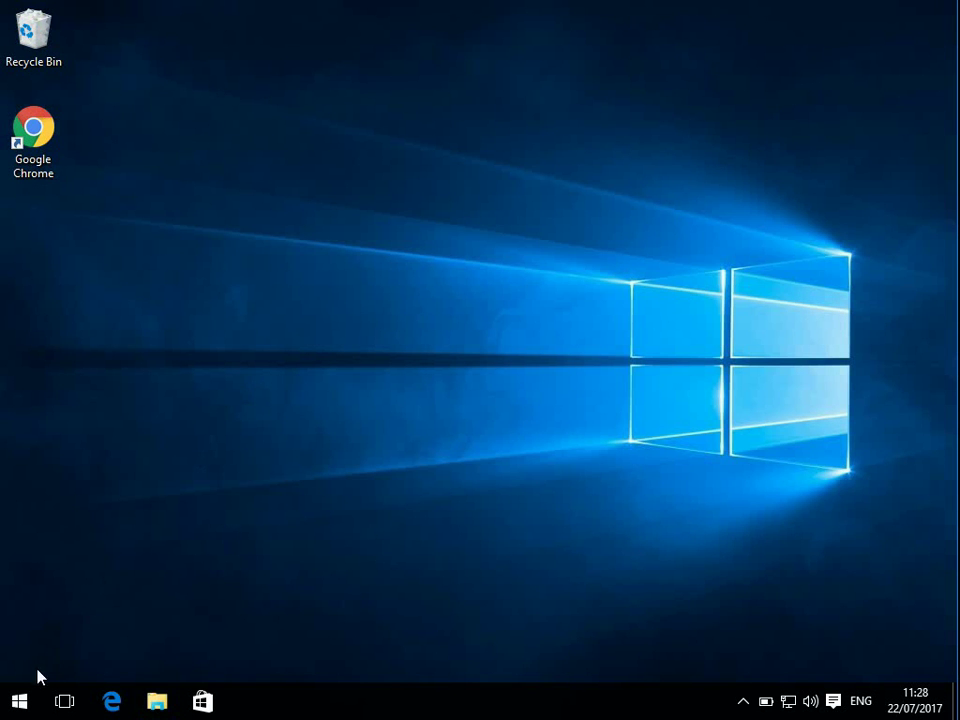
left_click(20, 703)
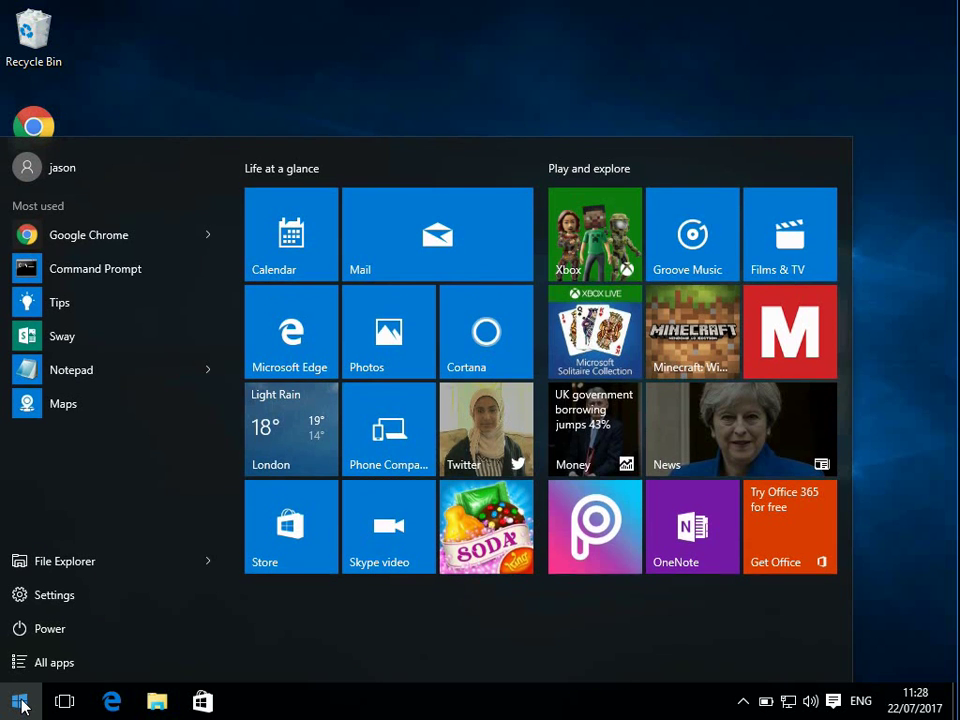
type("re")
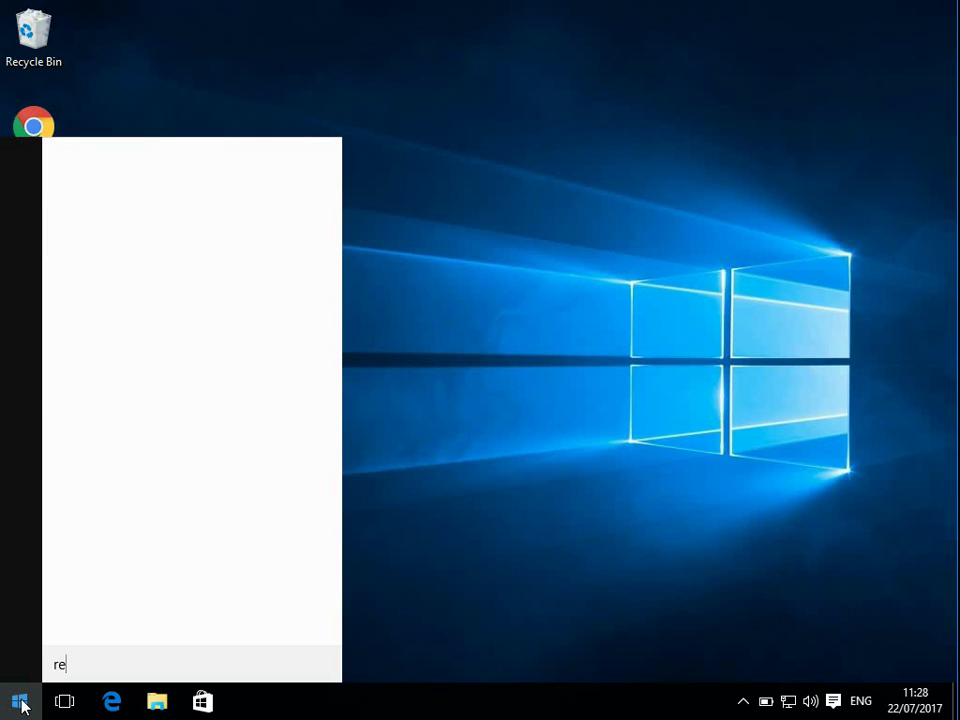
type("gedit")
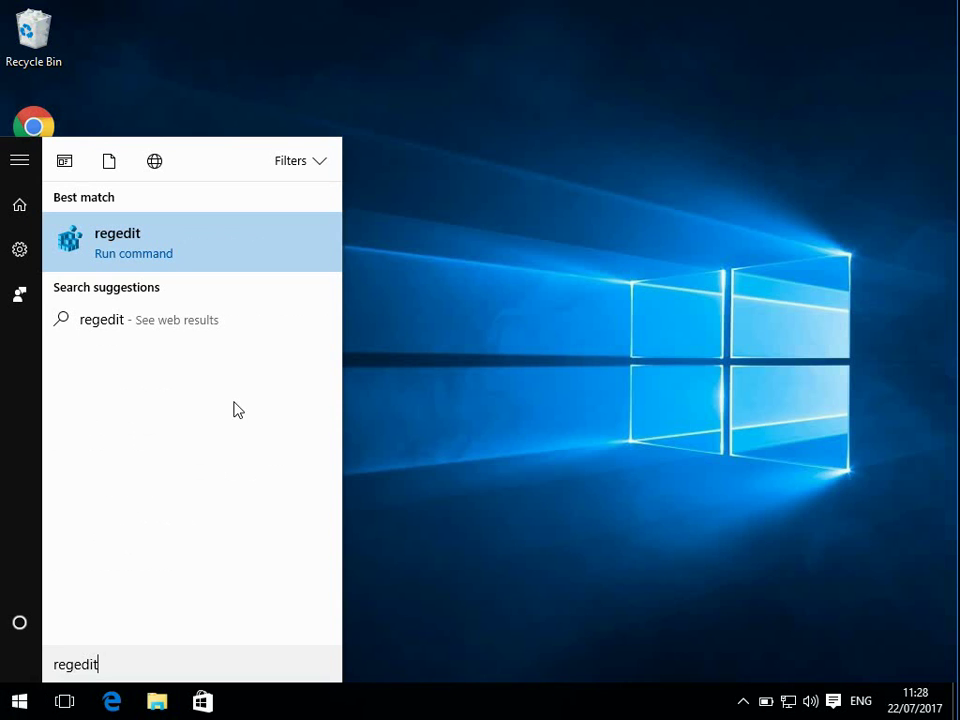
left_click(133, 262)
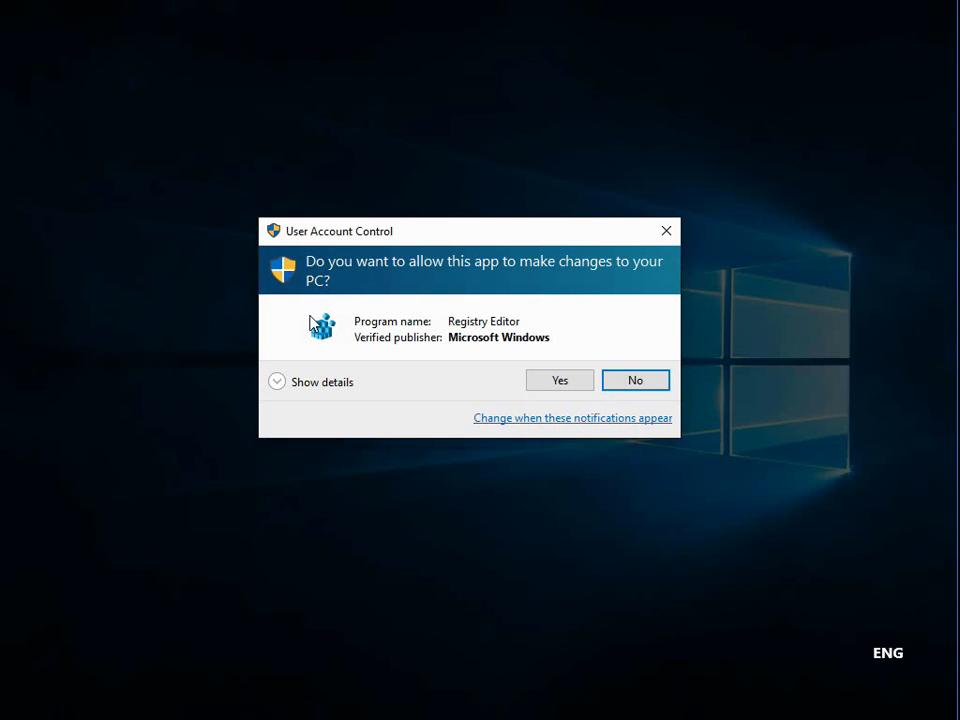
Step: Allow Registry Editor to run as administrator, maximize it and widen the key tree pane
left_click(553, 388)
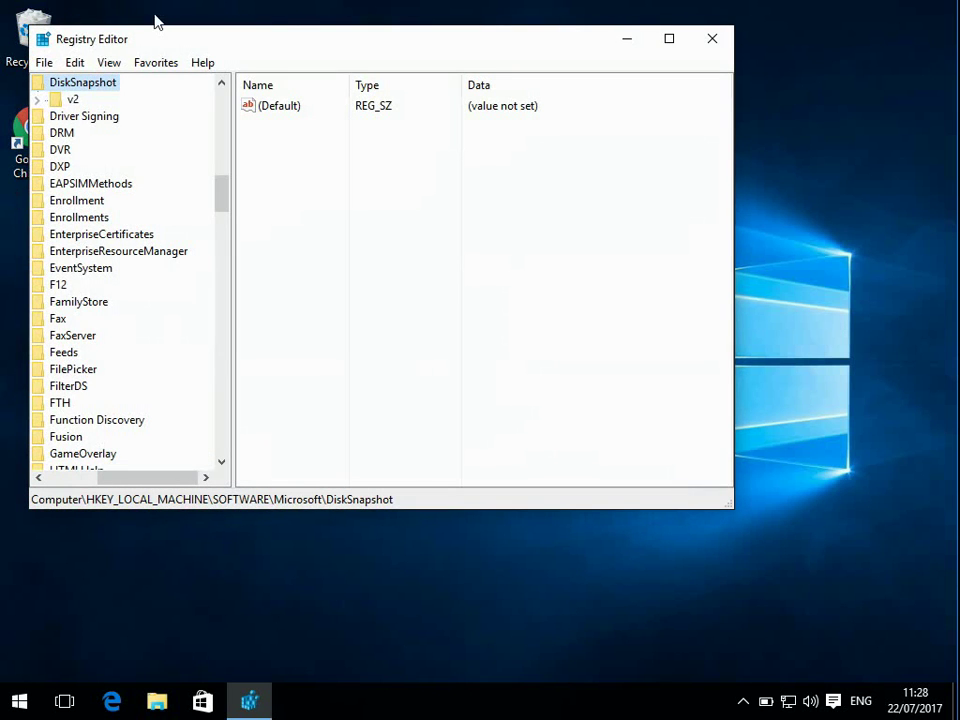
double_click(184, 41)
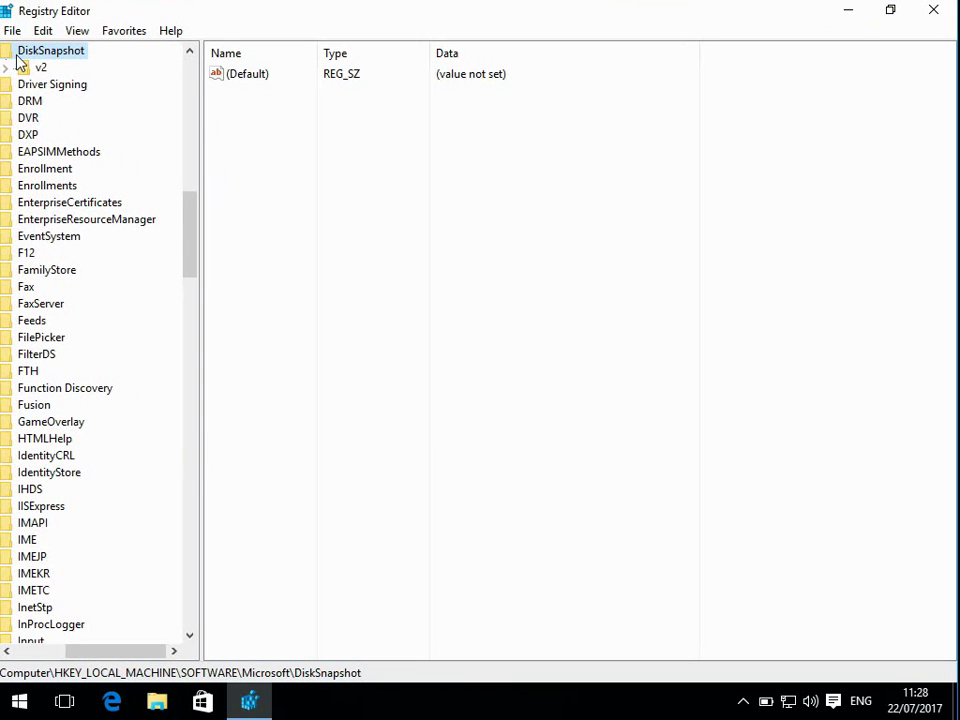
left_click(195, 72)
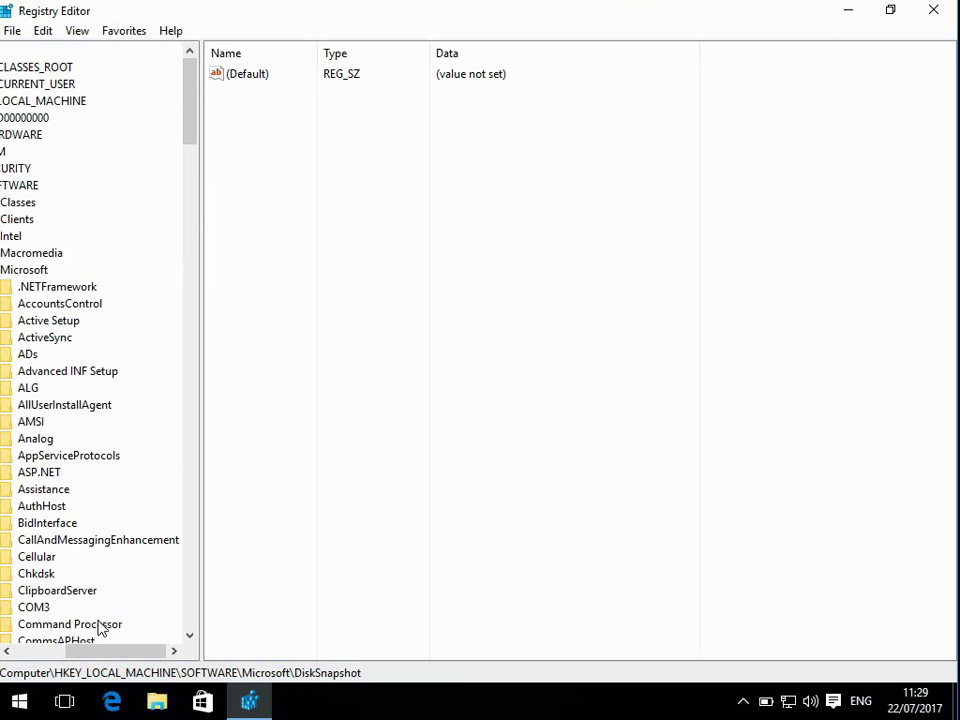
left_click_drag(120, 656, 60, 656)
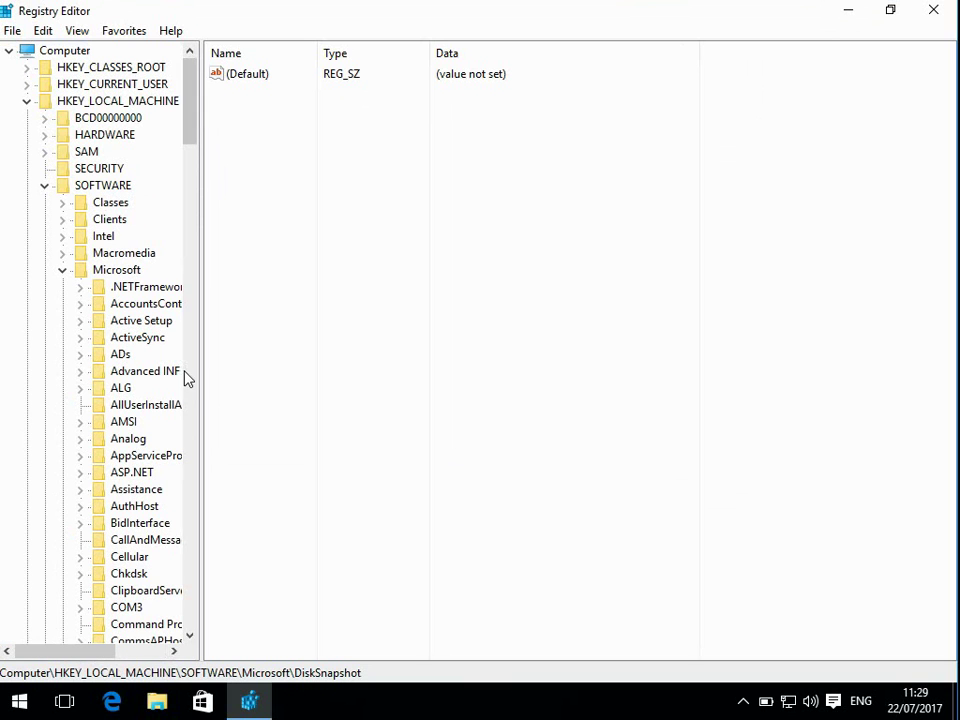
left_click_drag(201, 369, 305, 368)
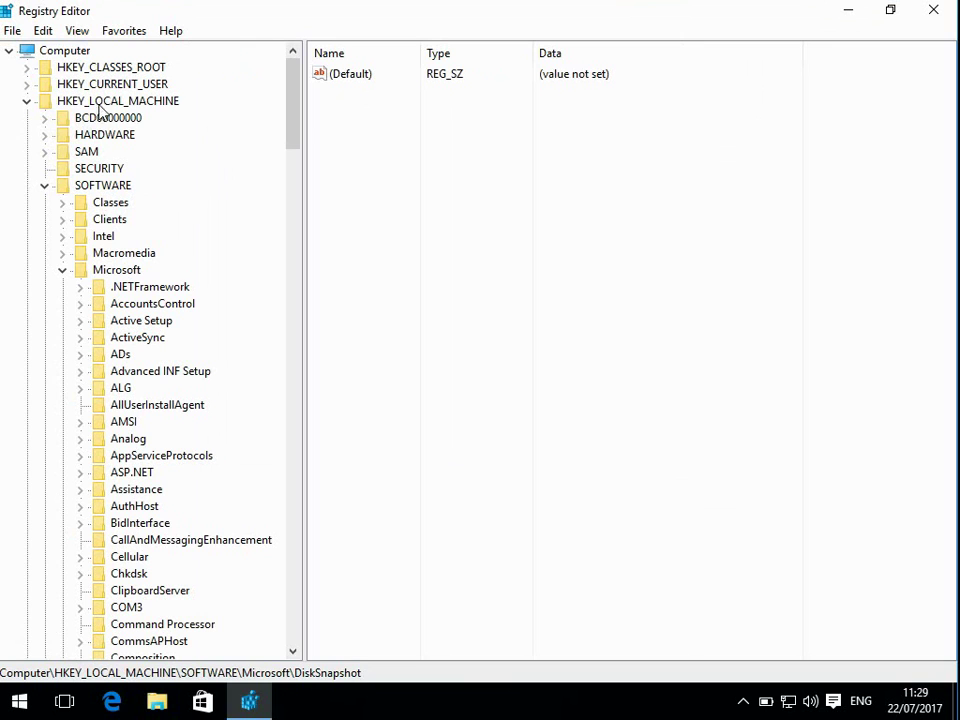
Step: Navigate from HKEY_LOCAL_MACHINE through SOFTWARE\Microsoft to Windows NT\CurrentVersion
left_click(100, 104)
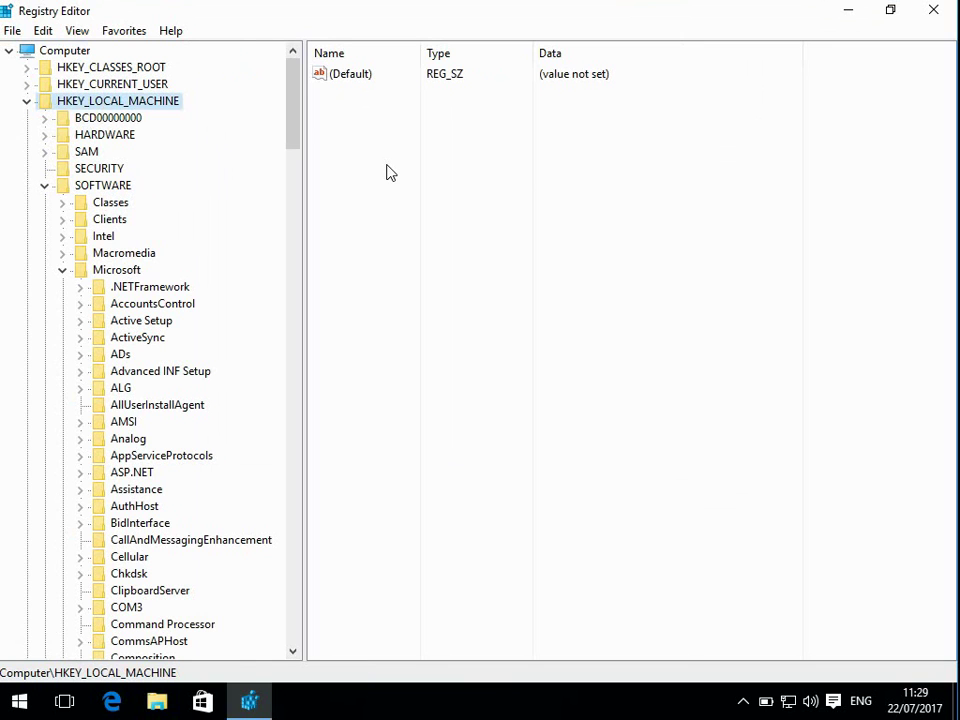
key("Down")
key("Down")
key("Down")
key("Down")
key("Down")
key("Down")
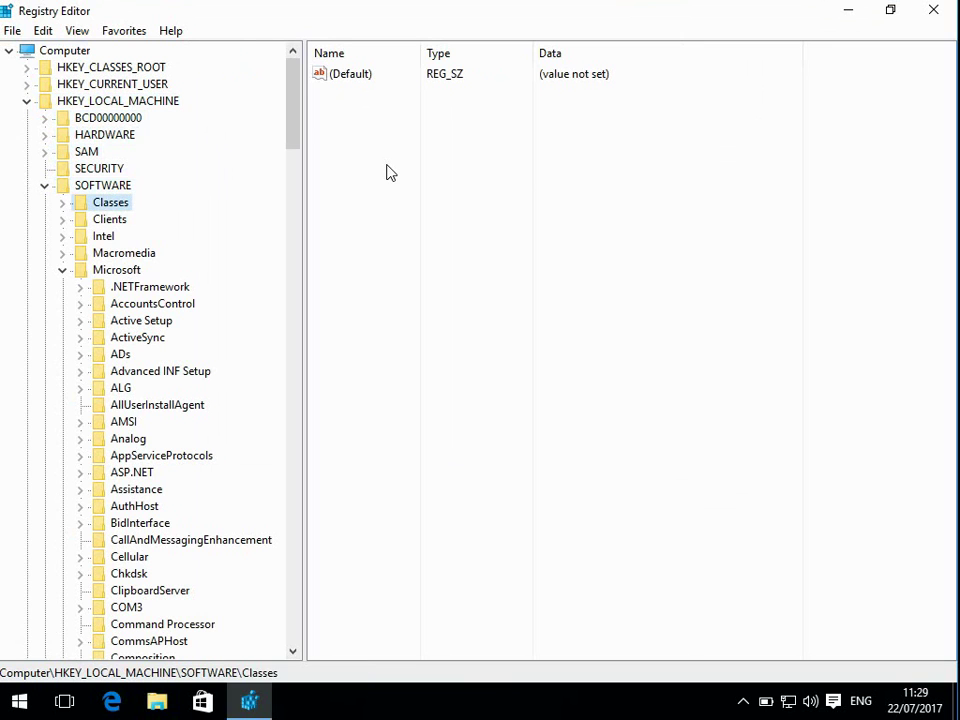
key("Down")
key("Down")
key("Down")
key("Down")
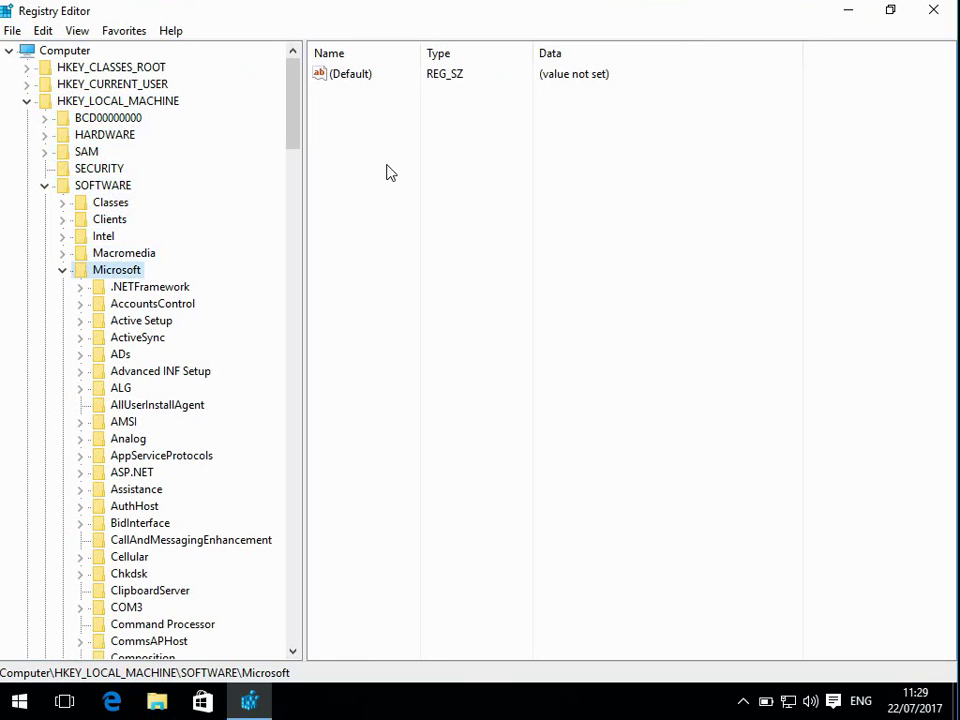
key("Down")
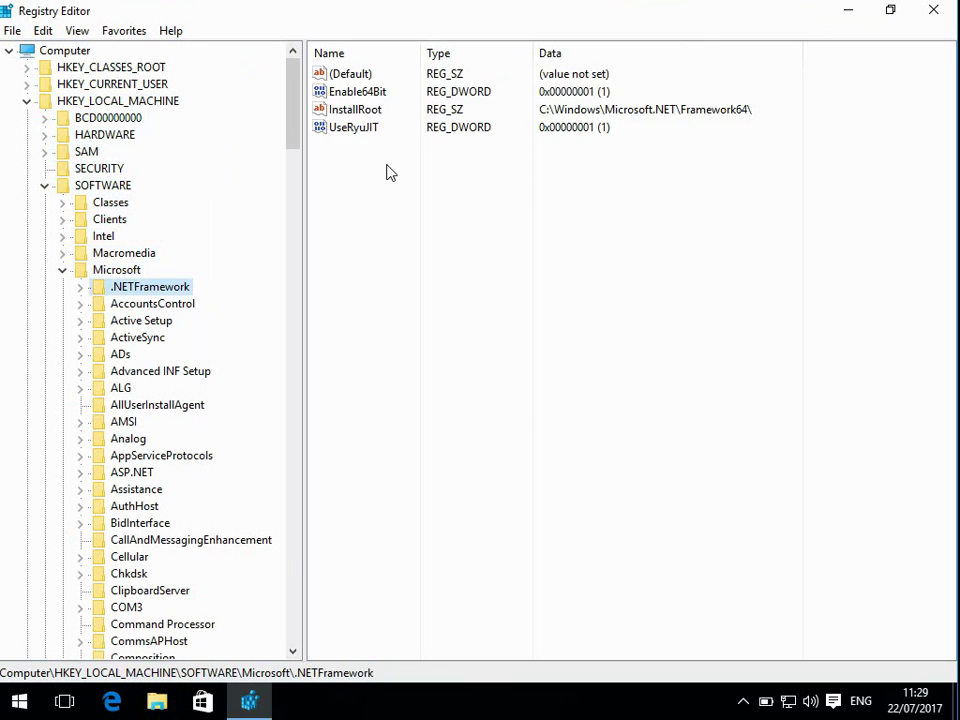
key("Down")
key("Down")
type("win")
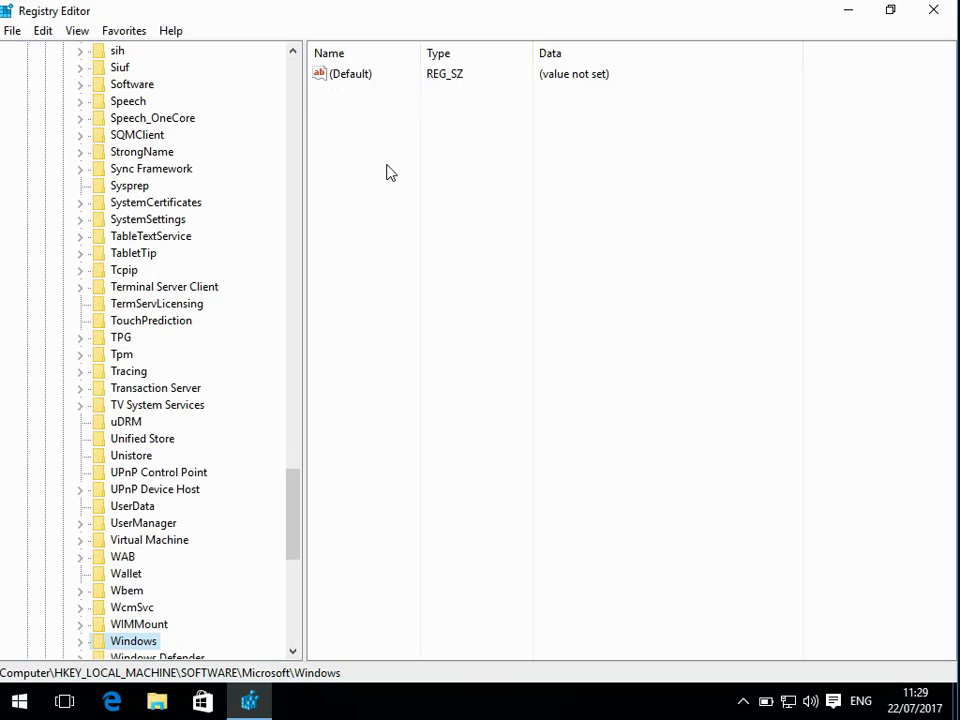
key("Down")
key("Down")
key("Down")
key("Down")
key("Down")
key("Down")
key("Down")
key("Down")
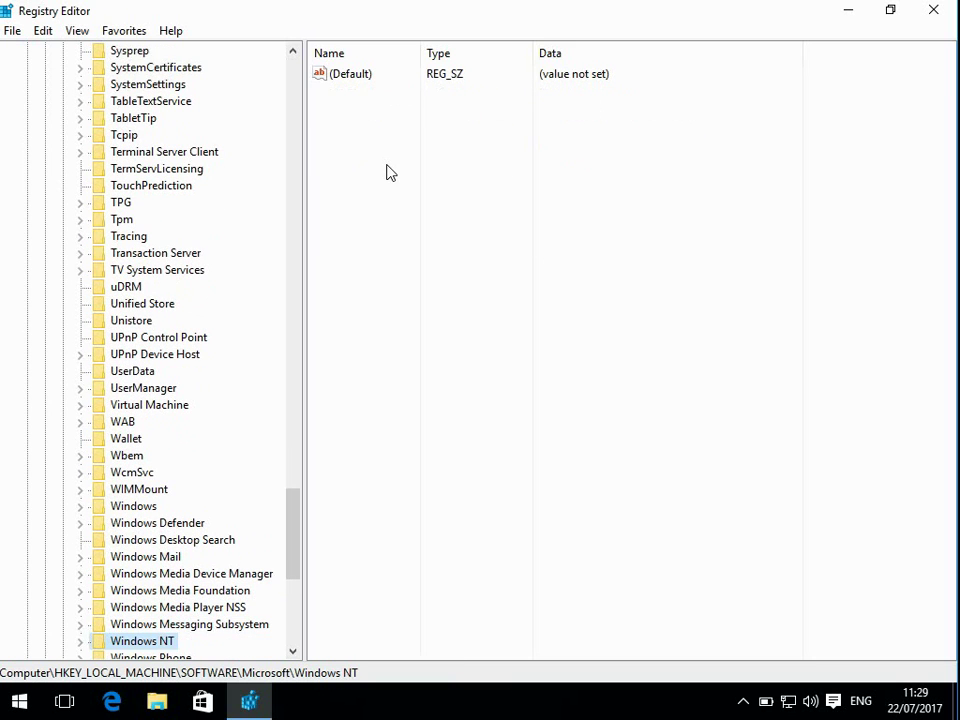
key("Down")
key("Up")
key("Right")
key("Down")
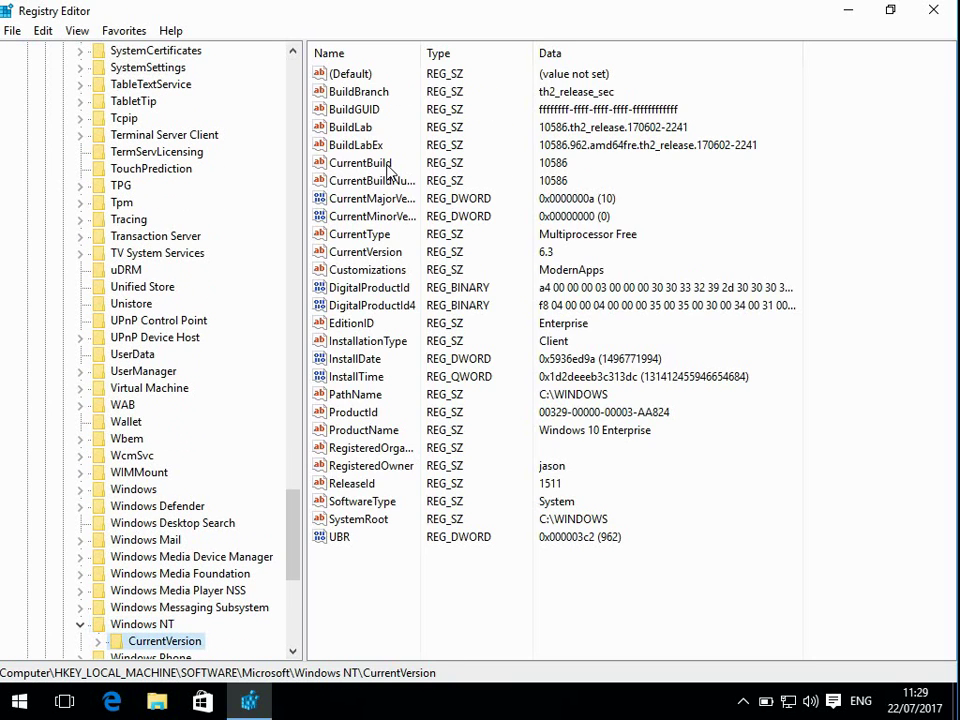
Step: Expand ProfileList and show the values of the S-1-5-21 subkey ending in 1001
key("Right")
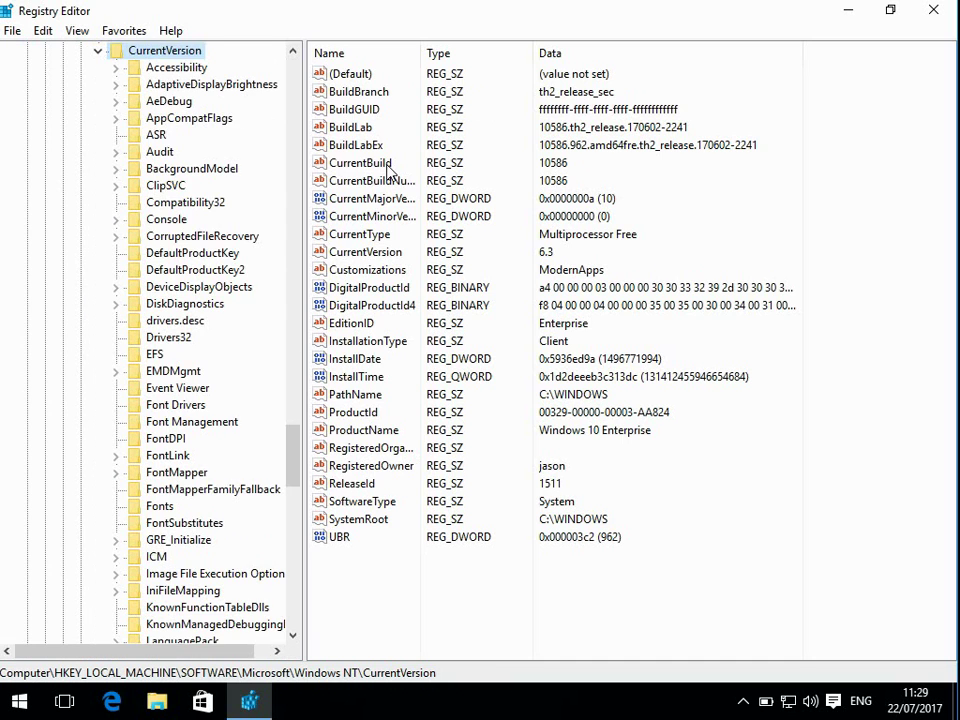
key("Down")
key("p")
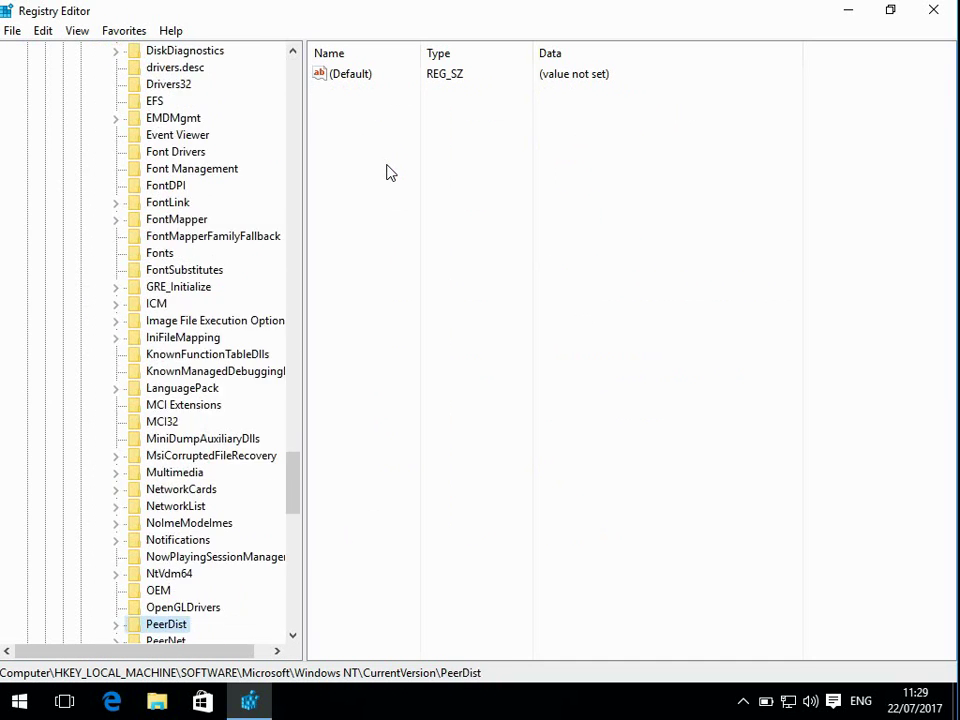
key("r")
key("i")
key("Down")
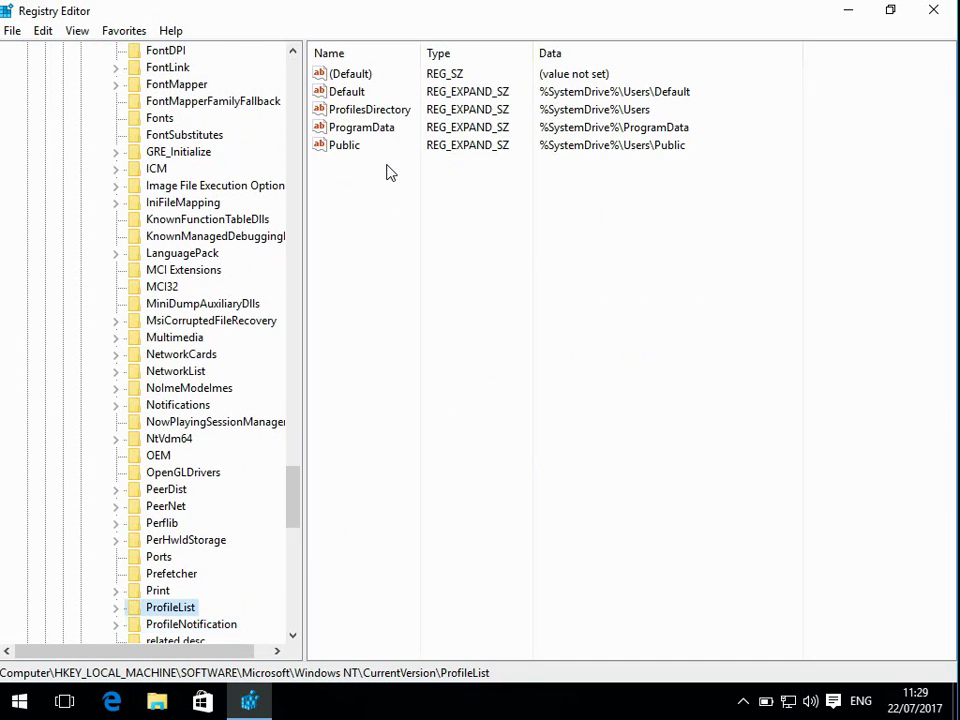
key("Right")
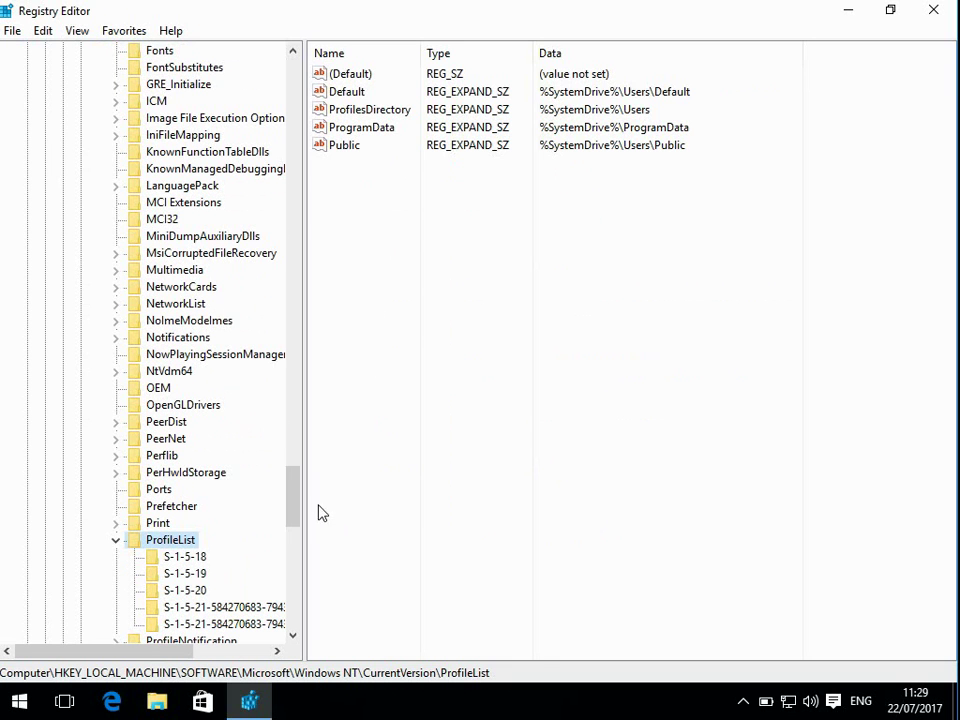
left_click_drag(297, 490, 298, 531)
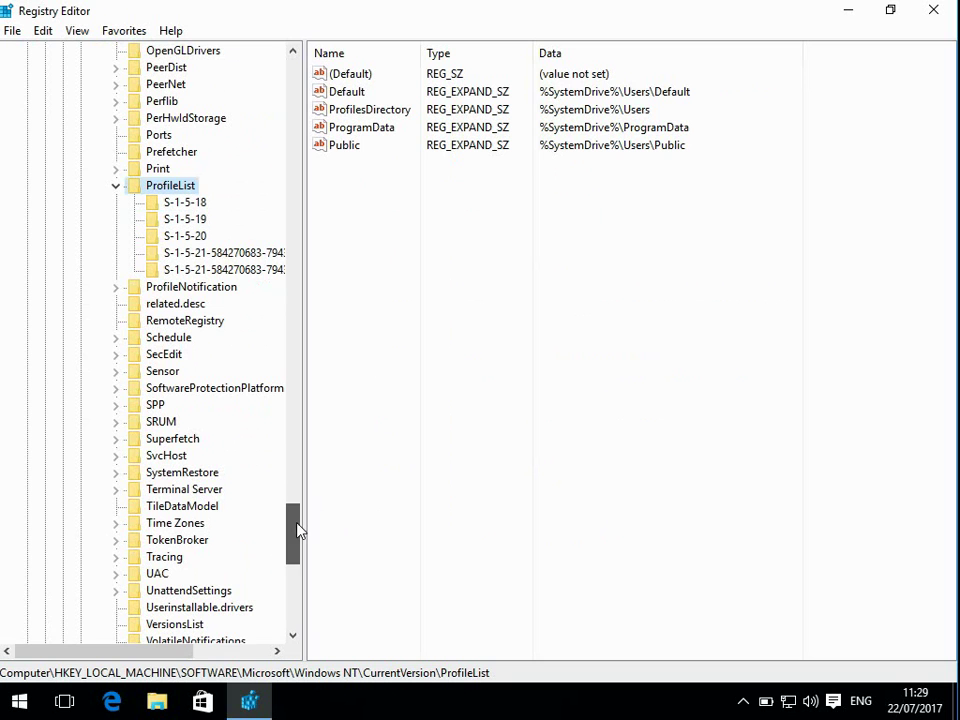
left_click_drag(178, 656, 268, 649)
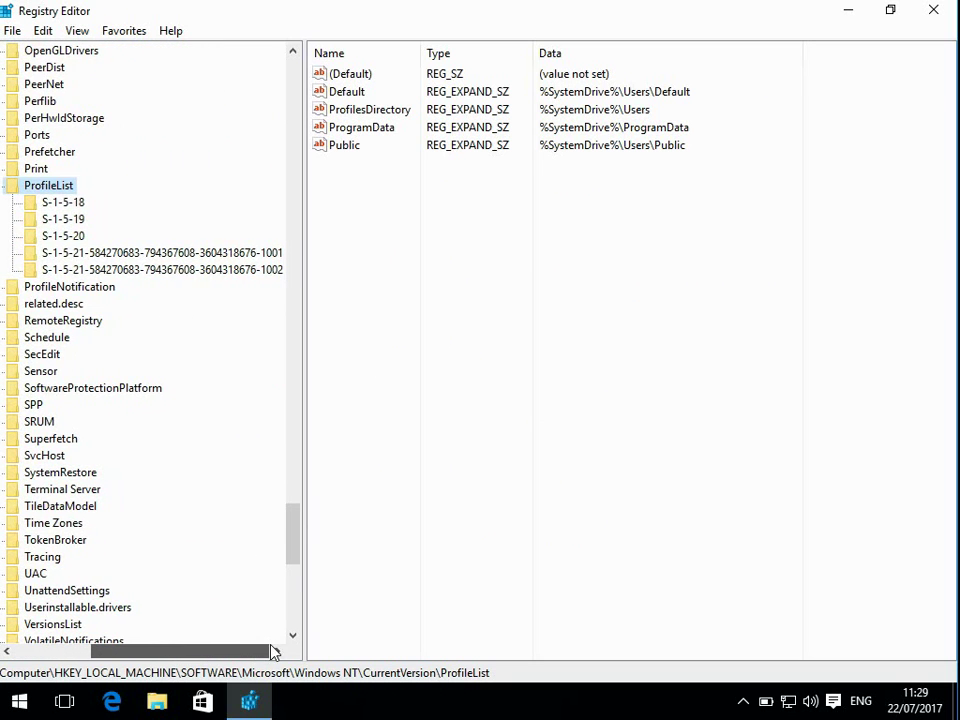
left_click(156, 255)
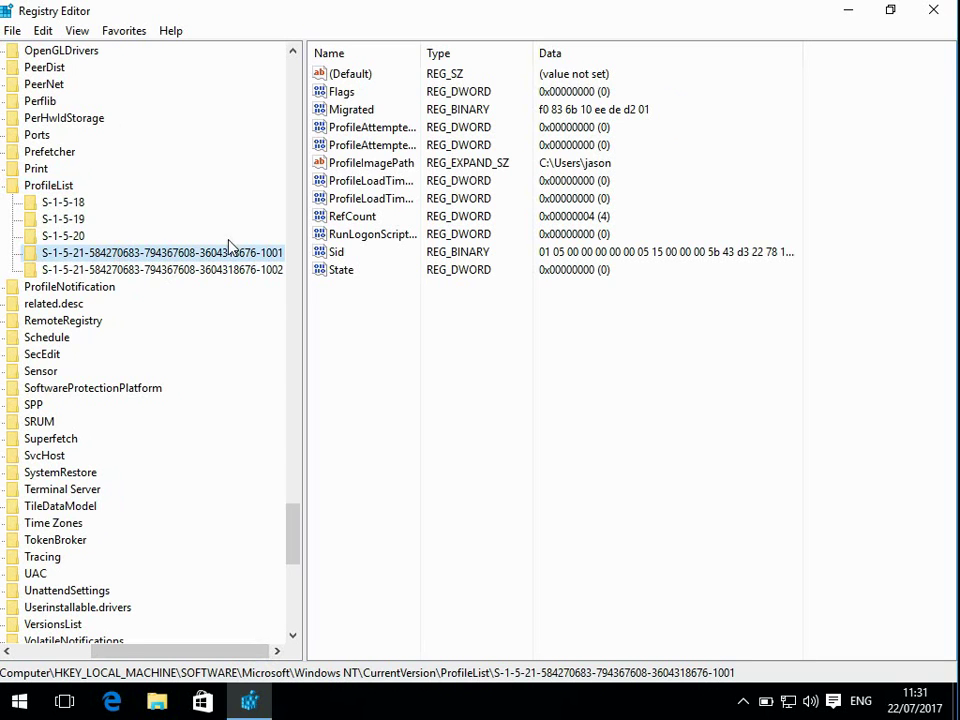
Step: Check ProfileImagePath, then delete the ProfileList subkey ending in 1002 and confirm
left_click(556, 164)
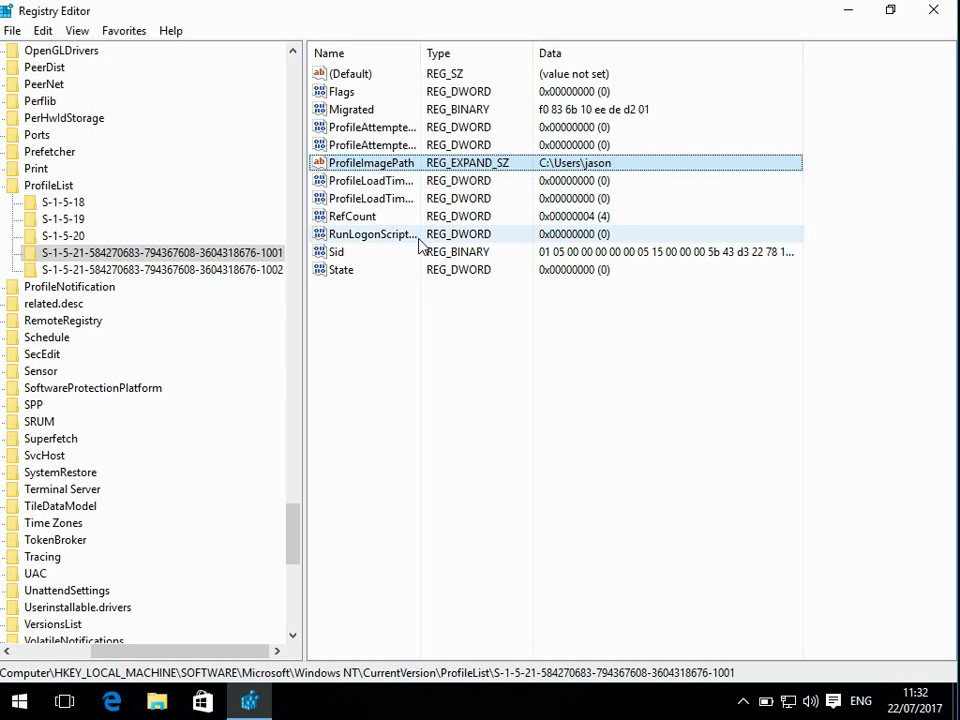
left_click(222, 276)
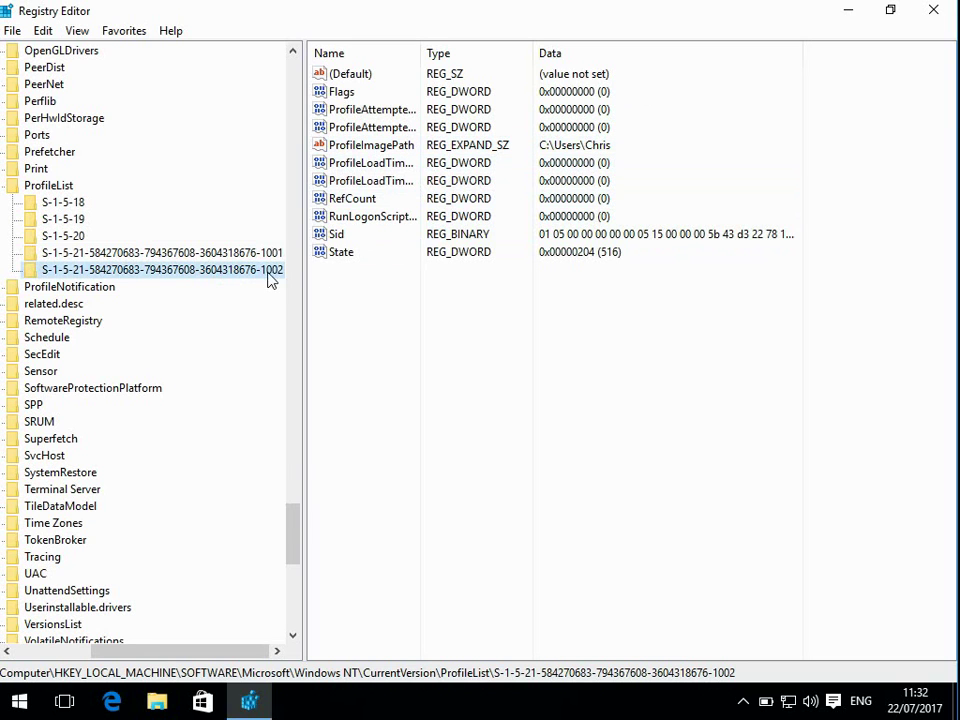
right_click(201, 279)
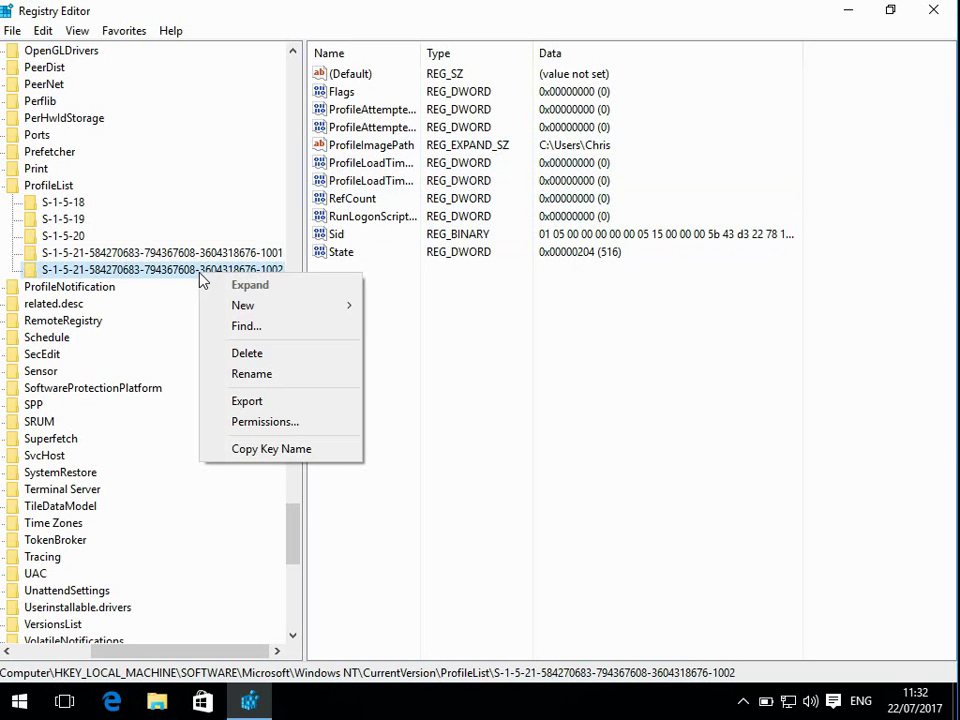
left_click(247, 356)
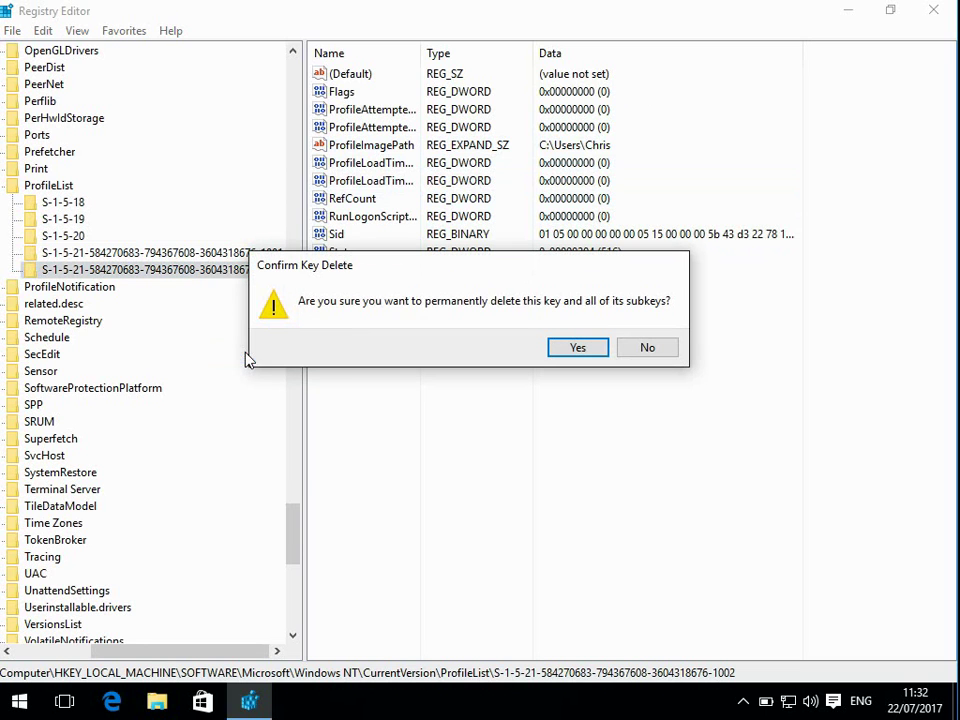
left_click(577, 347)
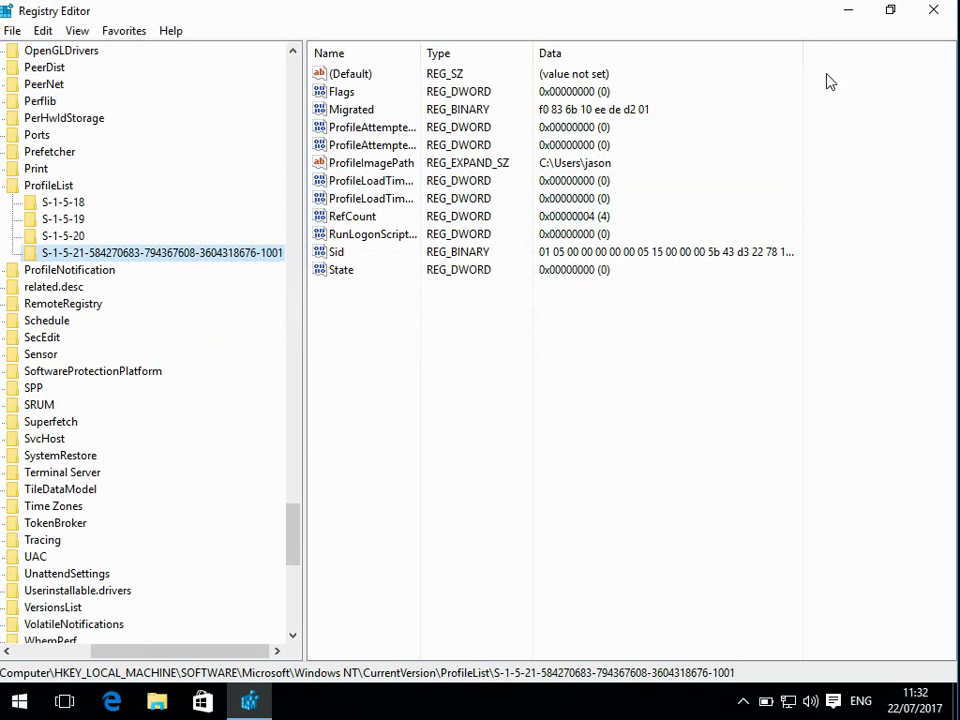
Step: Close Registry Editor and sign out of the current account from the Start menu
left_click(932, 10)
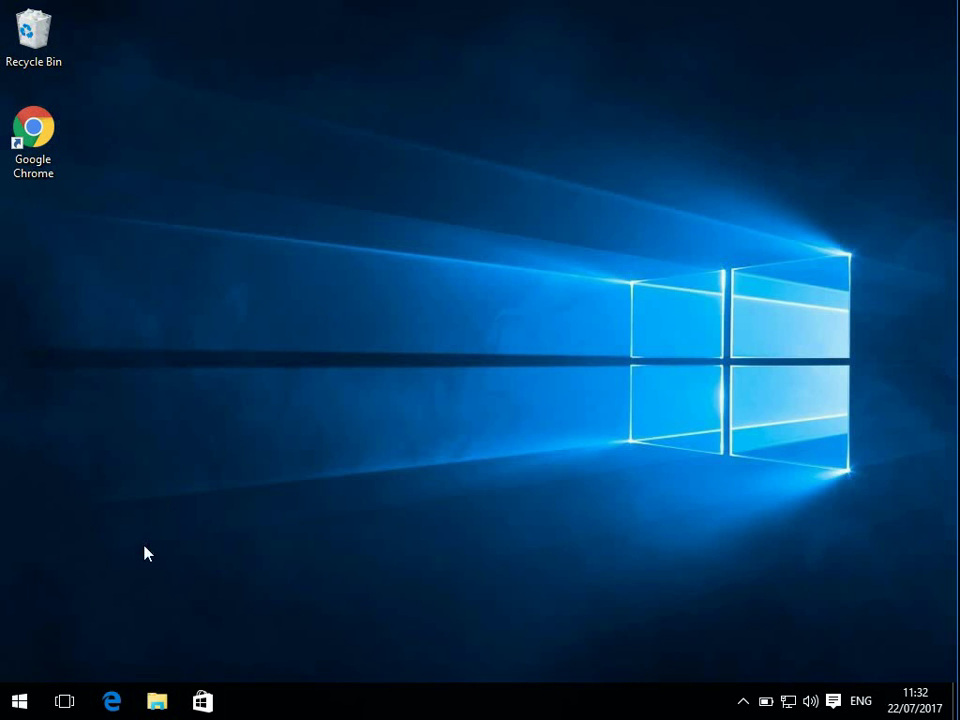
left_click(22, 707)
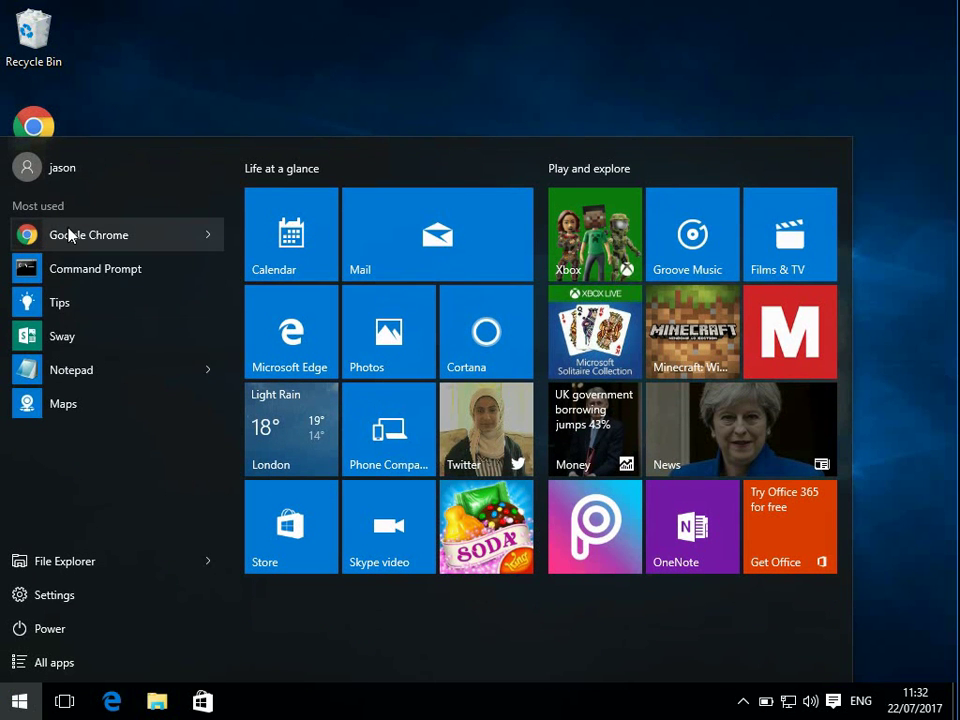
left_click(72, 174)
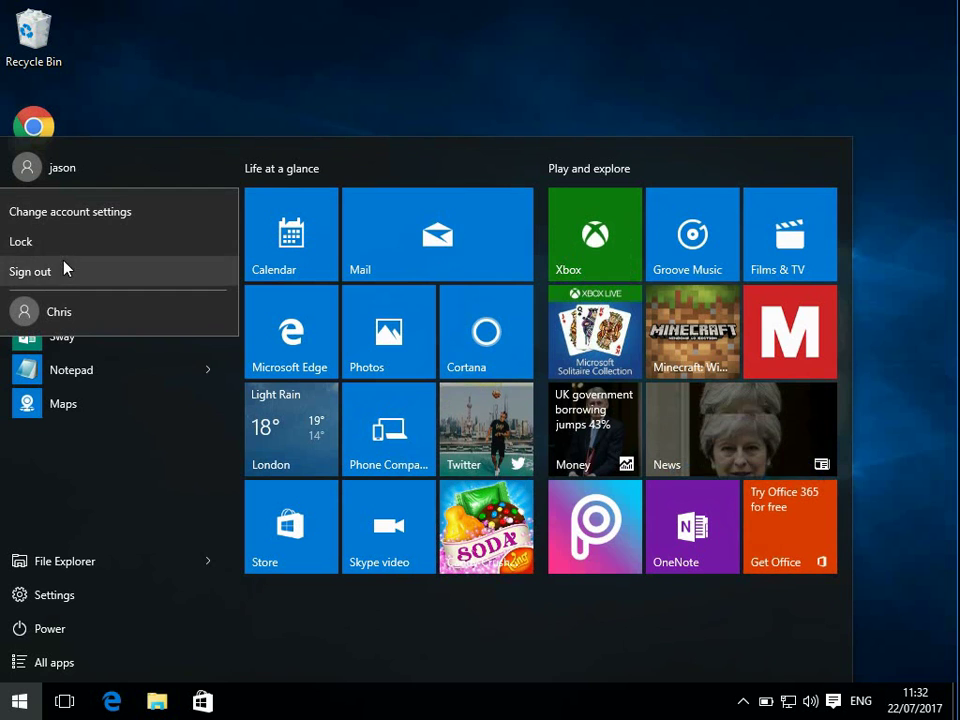
left_click(64, 272)
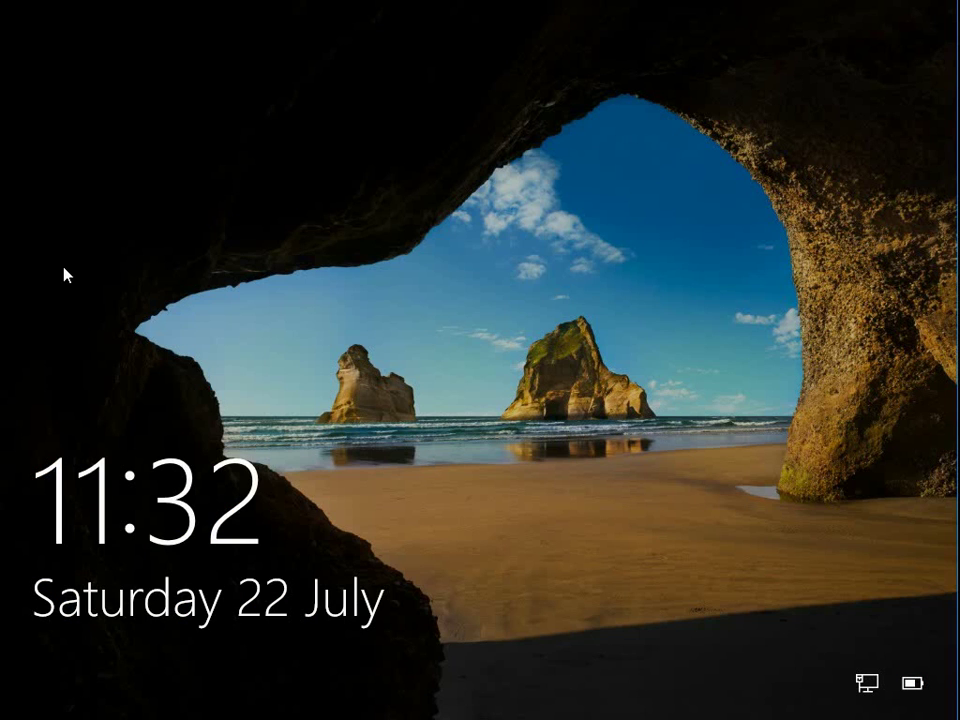
Step: Sign back in as the Chris user with its password
left_click(159, 231)
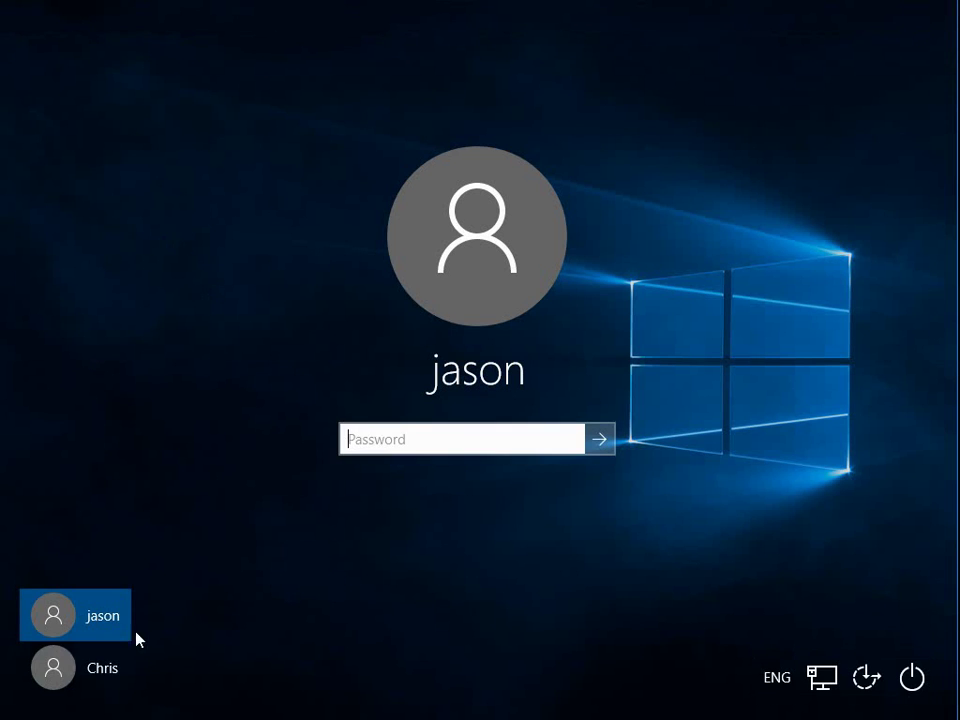
left_click(96, 673)
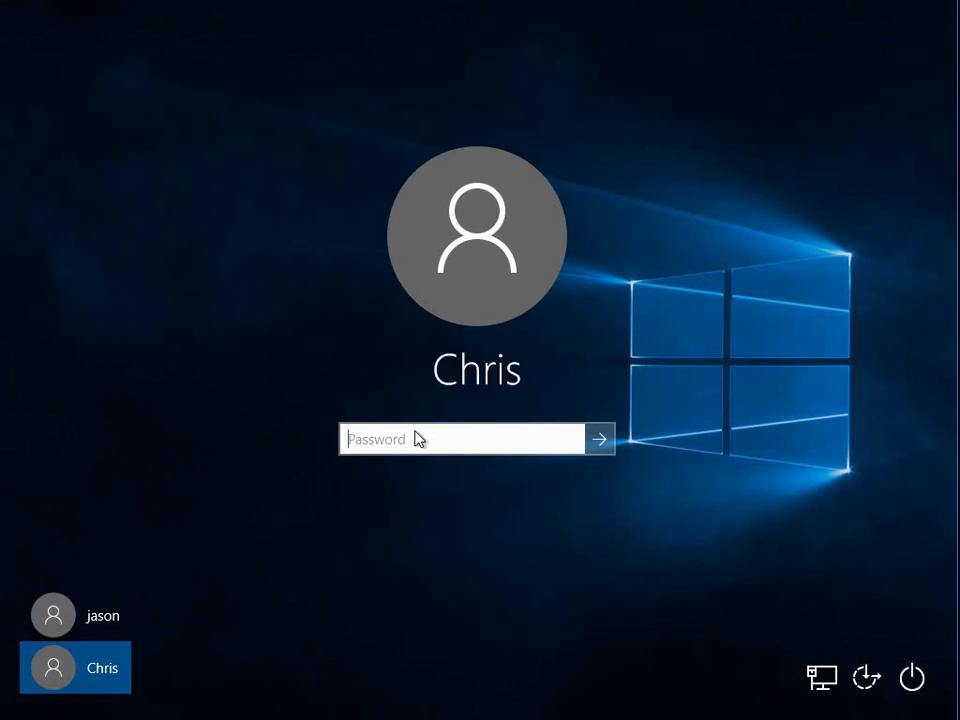
type("•••••••••")
key("Return")
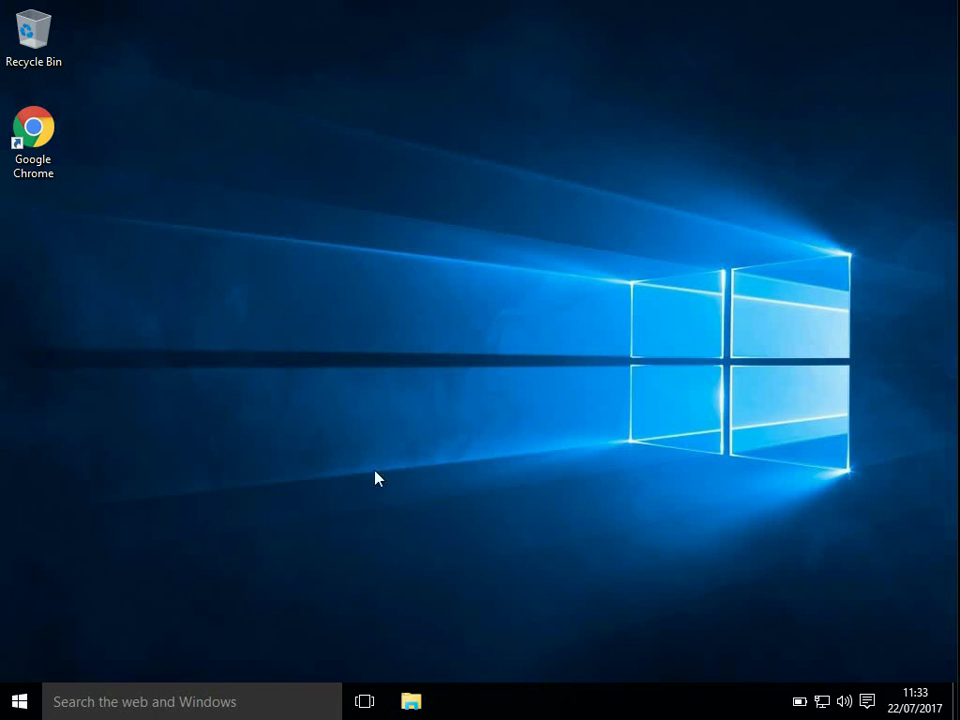
Step: Open File Explorer maximized and go to C:\Users\Chrisold2
left_click(410, 701)
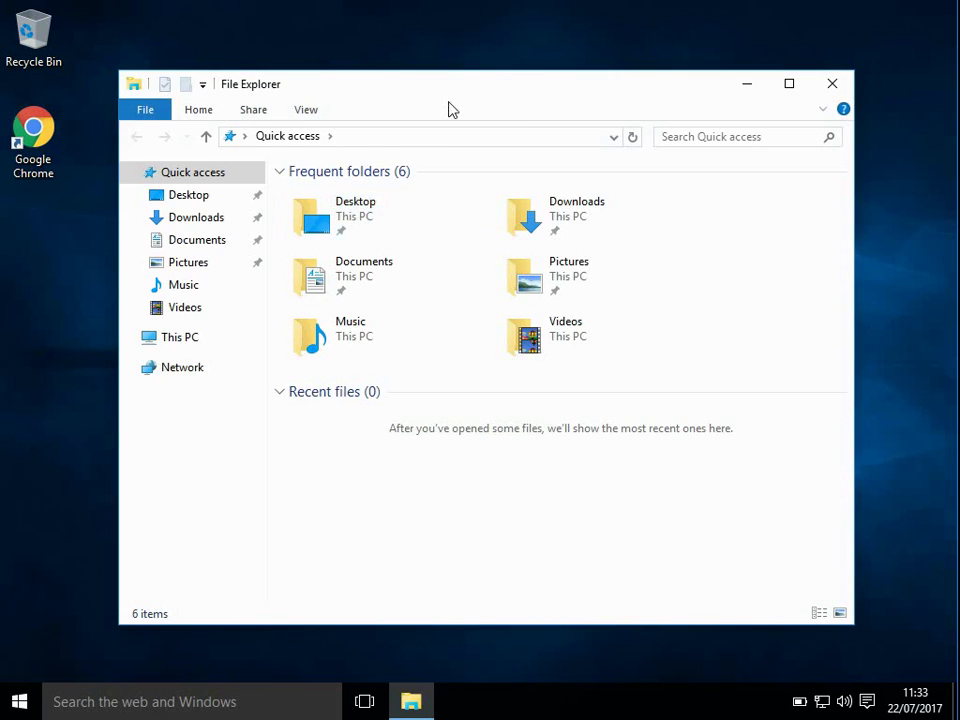
double_click(450, 92)
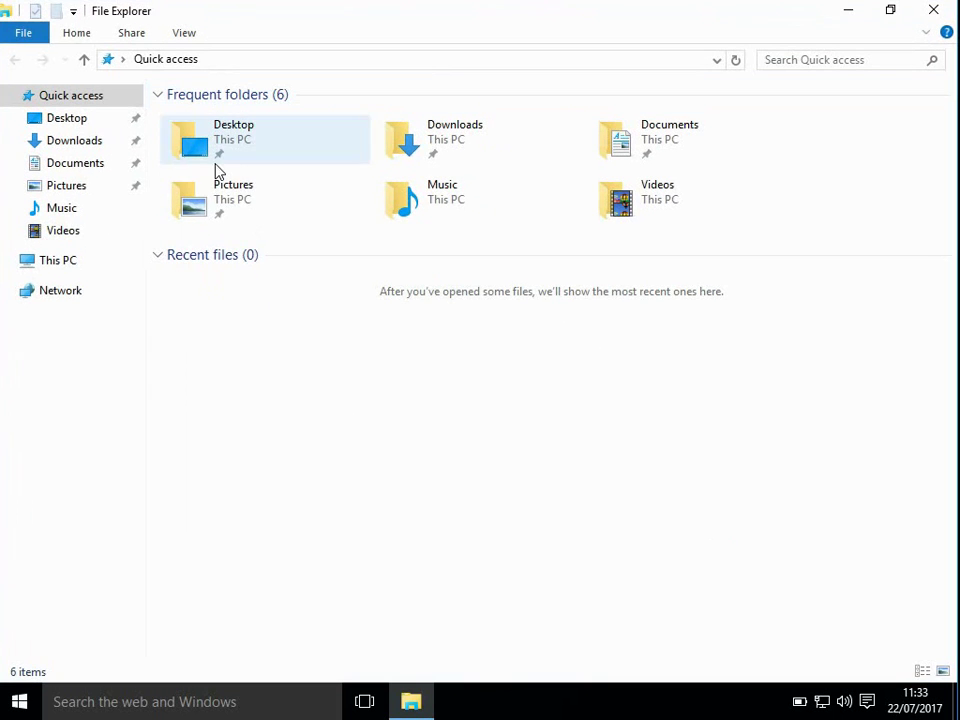
left_click(66, 268)
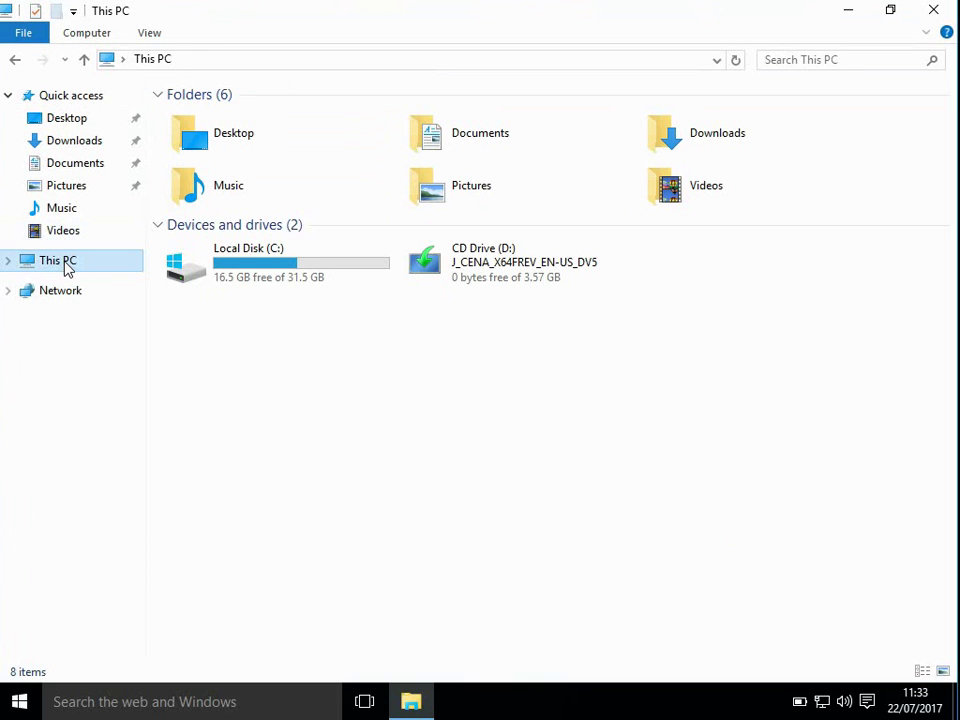
double_click(247, 265)
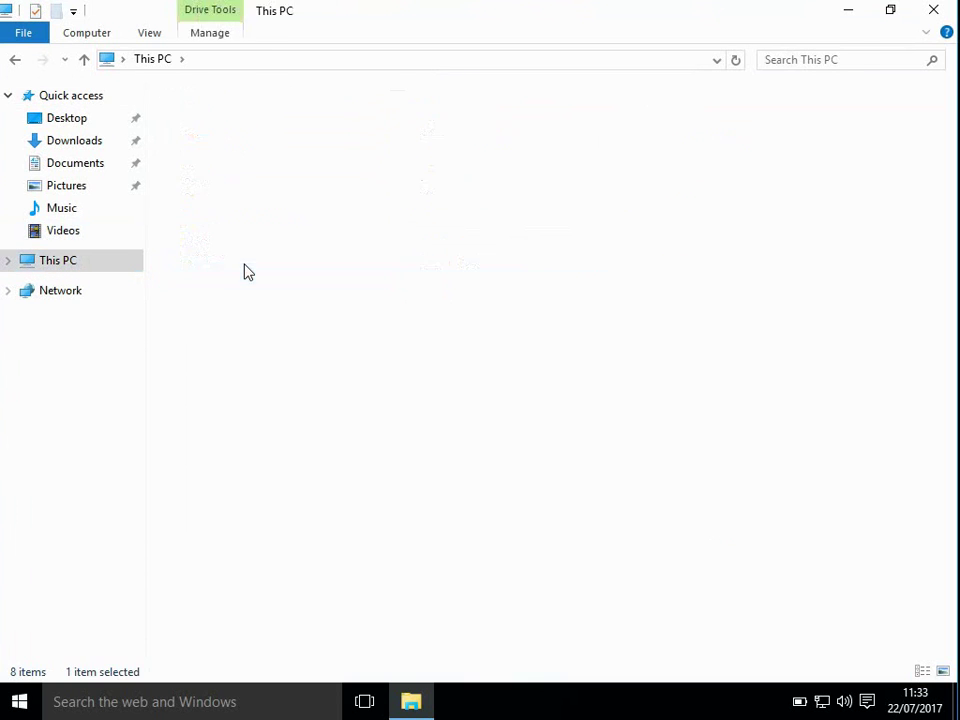
double_click(212, 238)
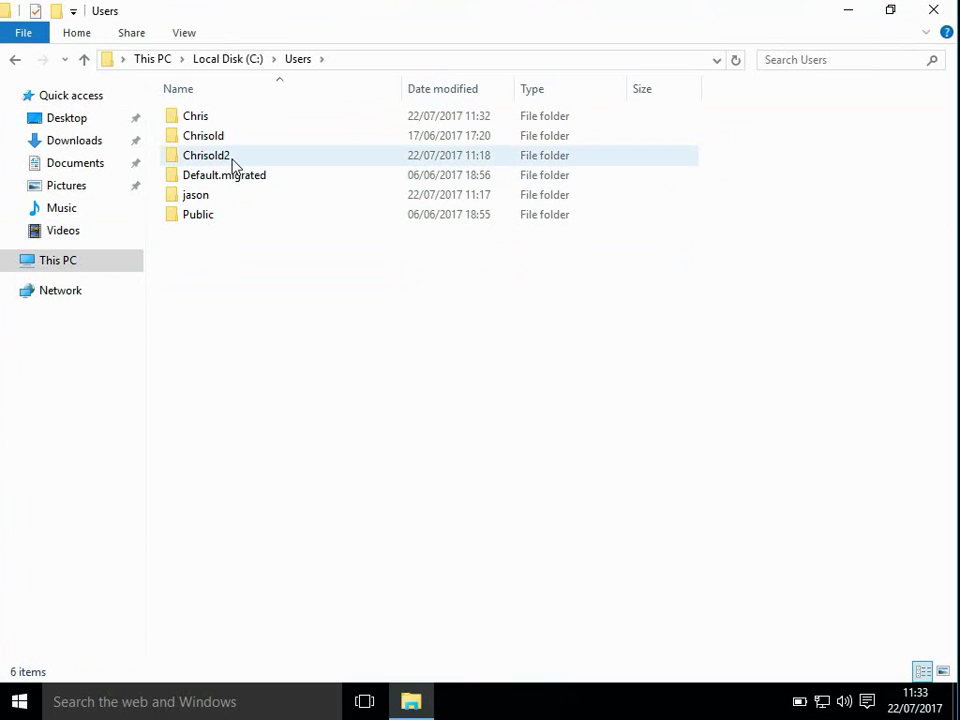
left_click(232, 160)
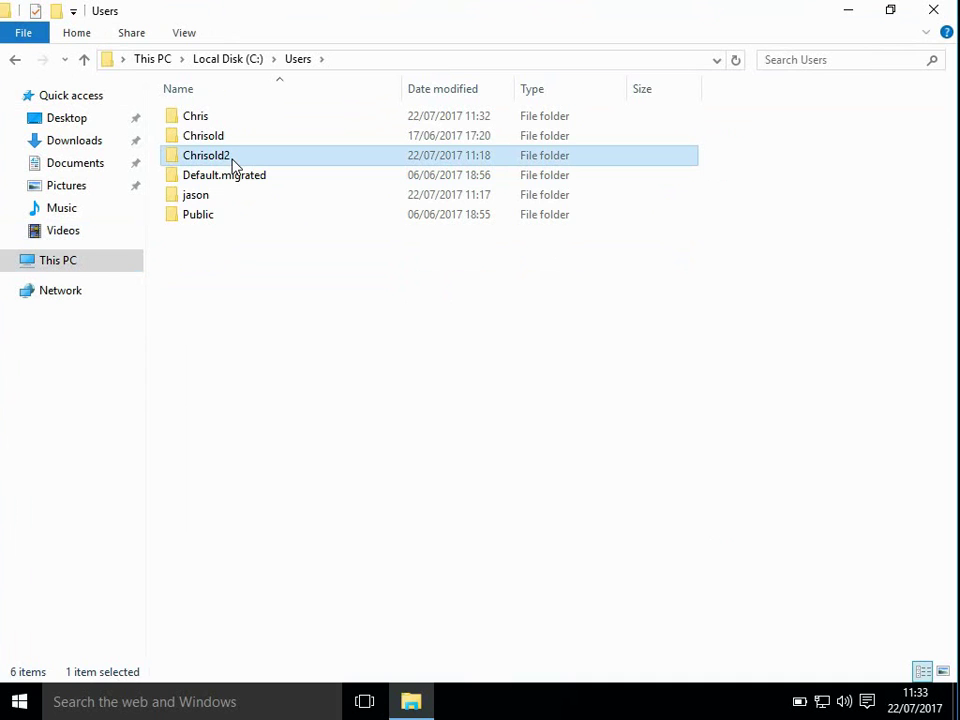
double_click(232, 160)
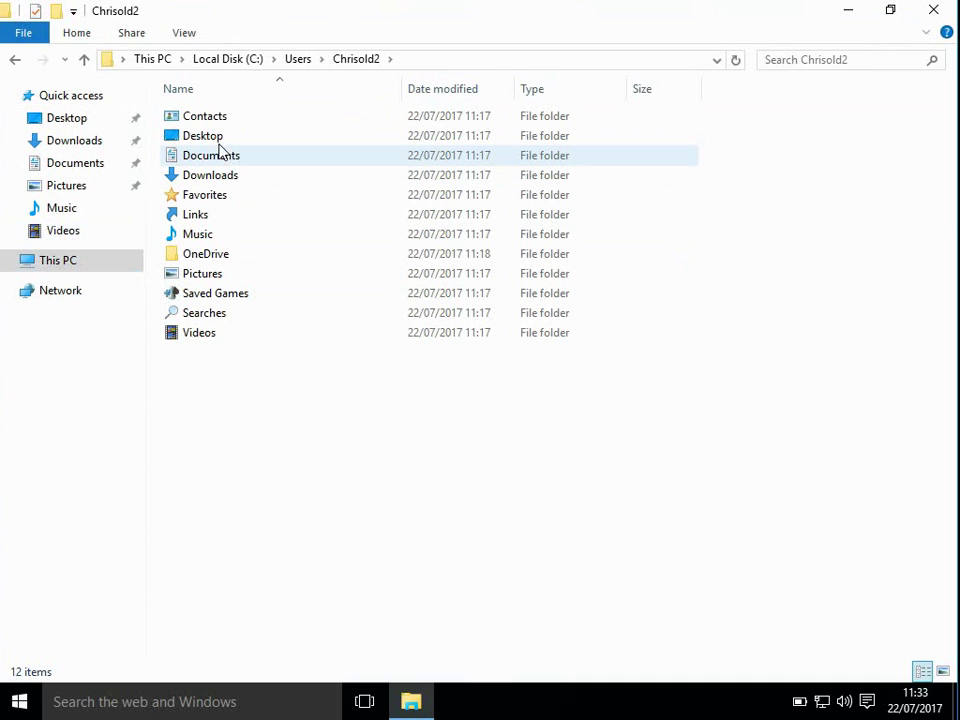
Step: Look in the old Desktop folder, then copy the Bing shortcut from Chrisold2's Favorites
double_click(213, 142)
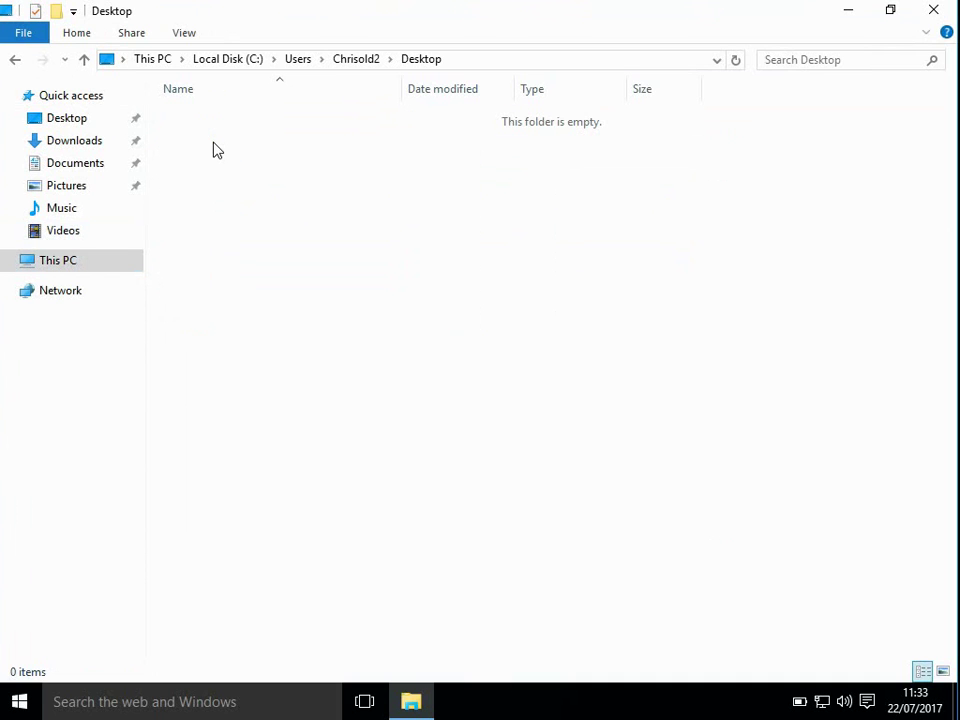
left_click(19, 60)
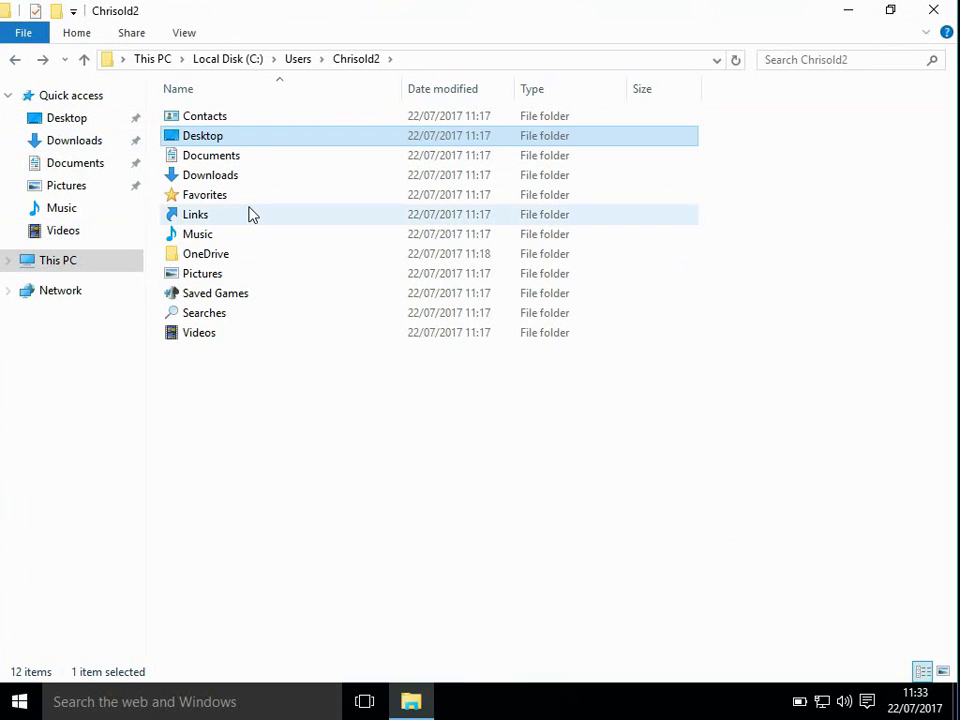
double_click(245, 202)
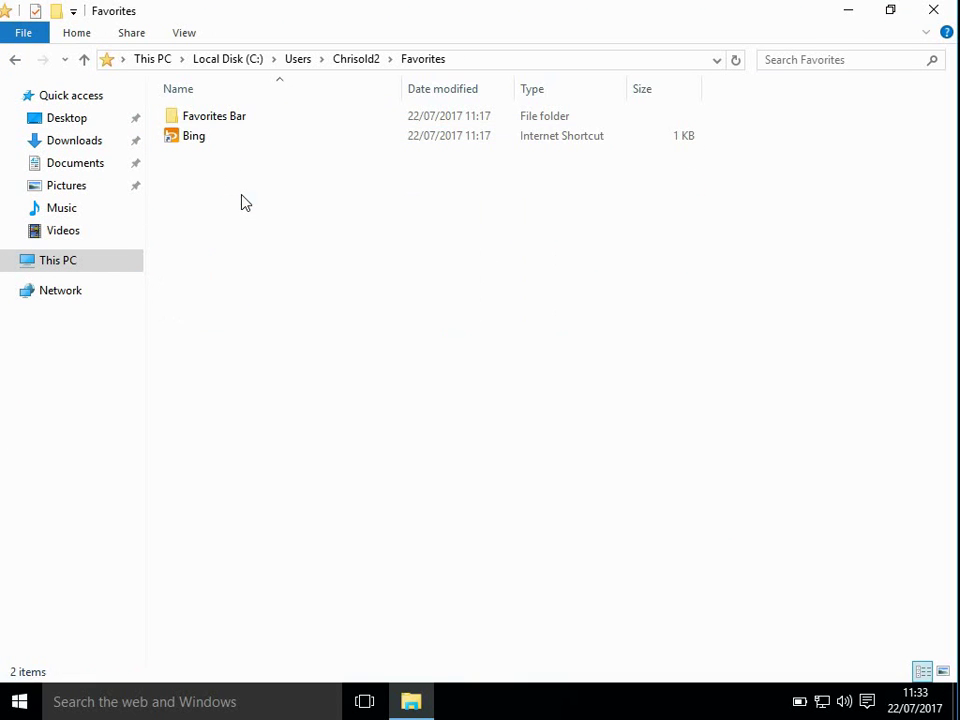
left_click(206, 144)
right_click(205, 146)
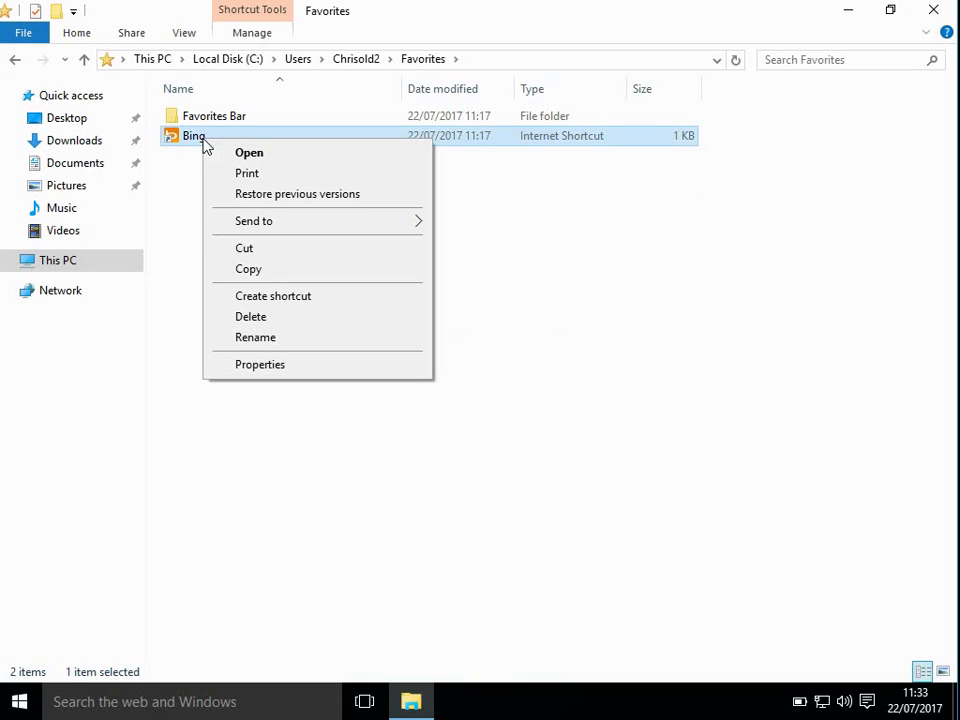
left_click(266, 271)
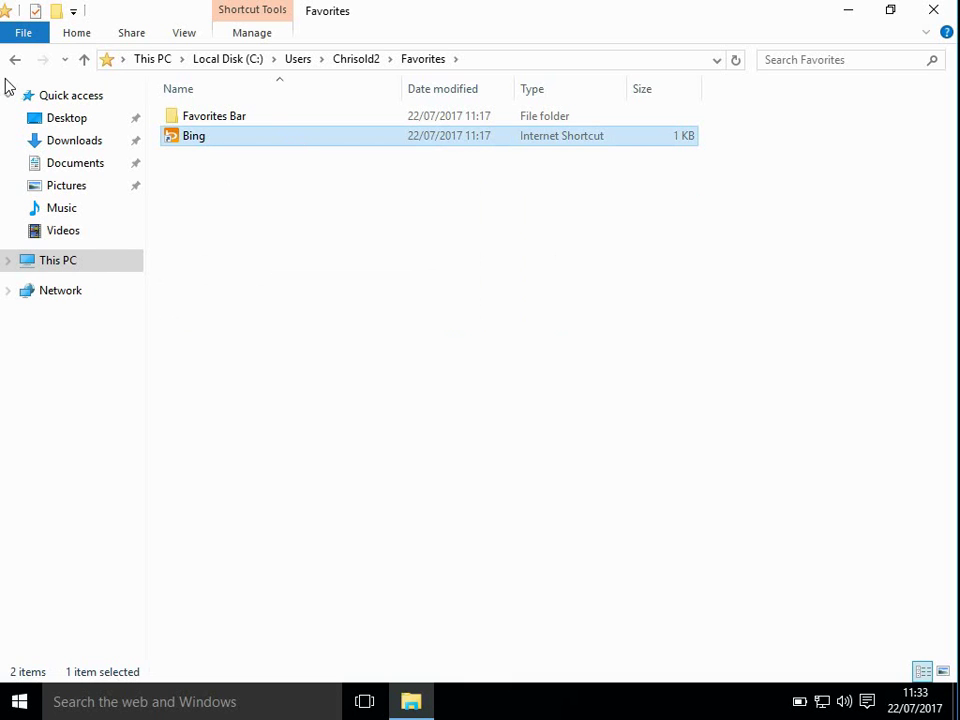
Step: Open the new Chris profile's Favorites folder and bring up its paste options
left_click(300, 62)
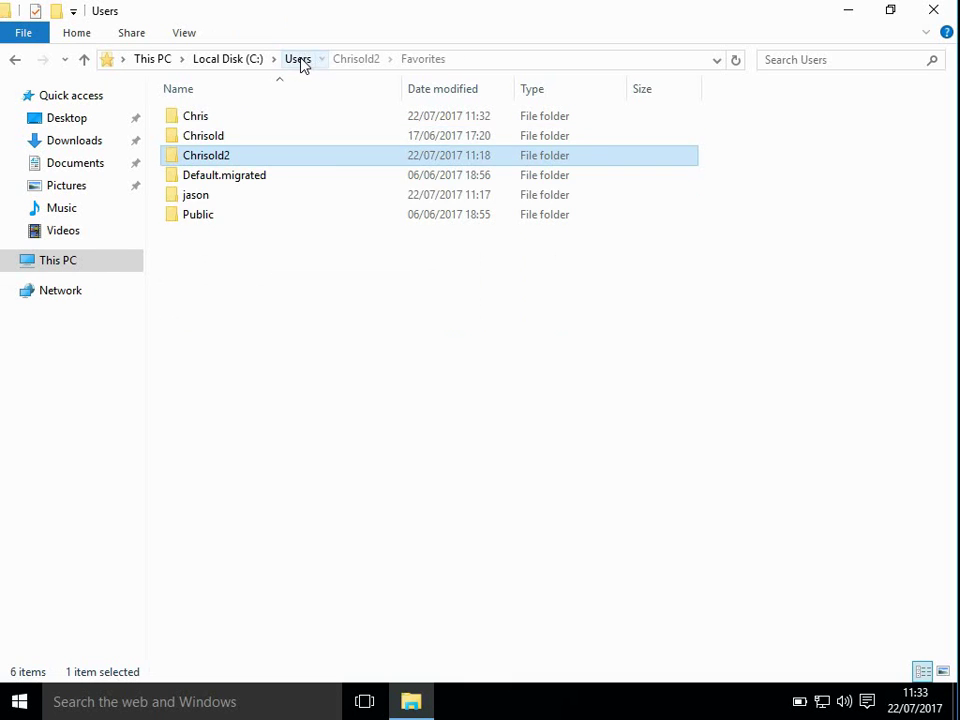
left_click(240, 118)
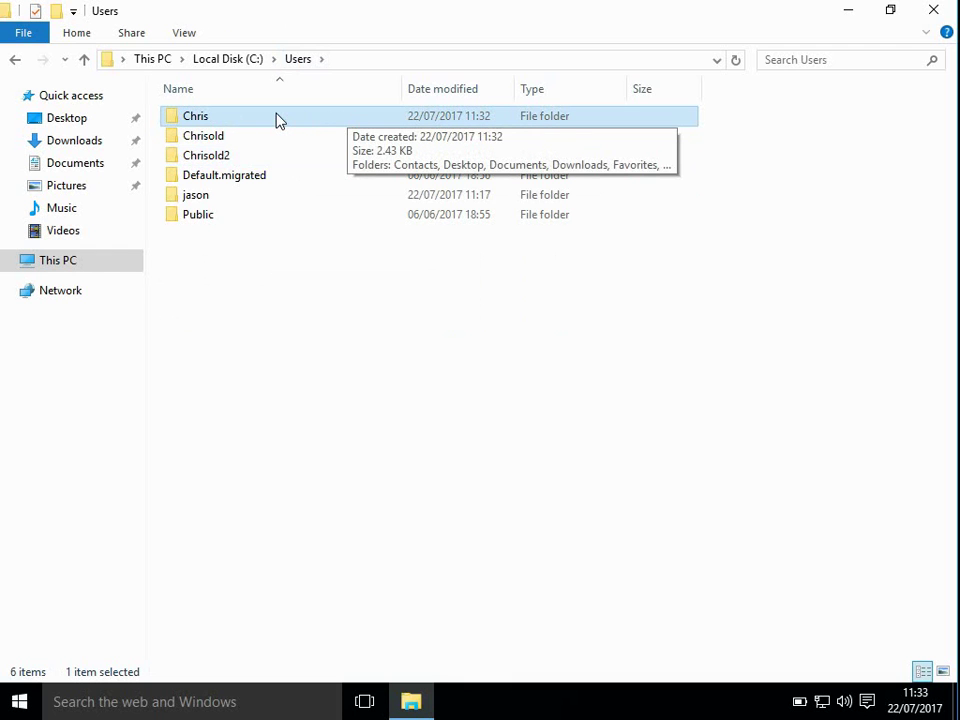
double_click(278, 119)
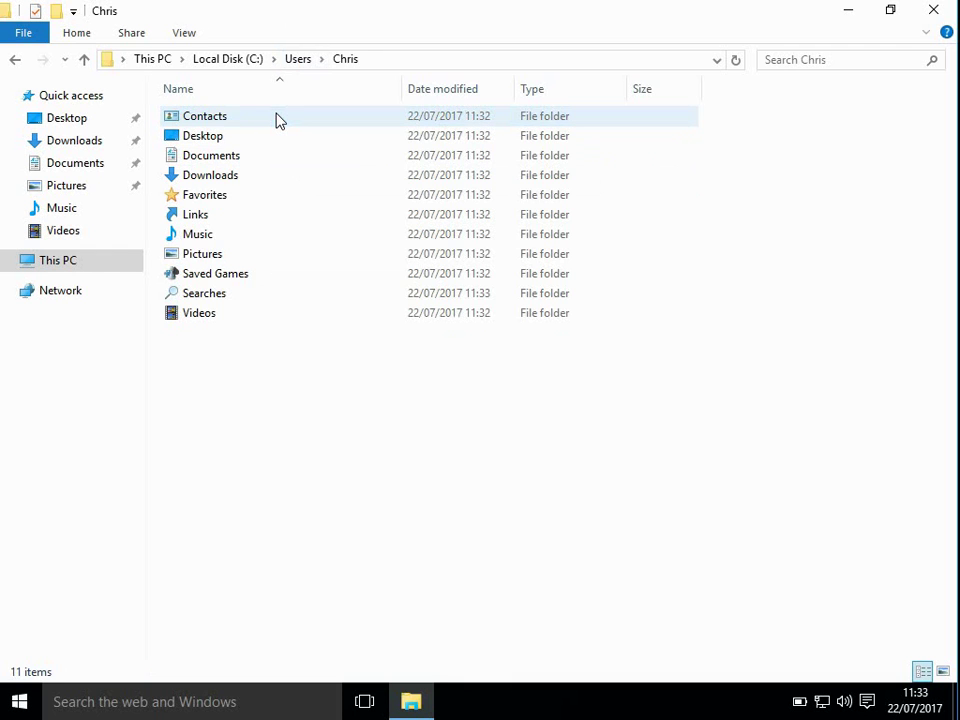
double_click(243, 201)
right_click(213, 219)
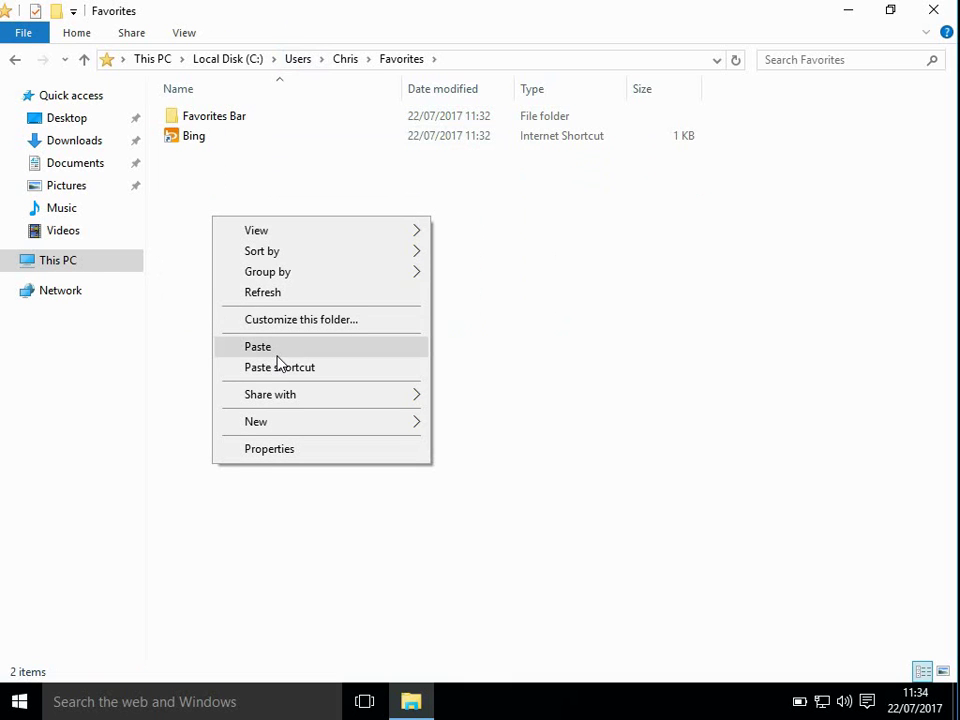
Step: Return to the Chris folder and look over its subfolders from Contacts to Documents
left_click(345, 60)
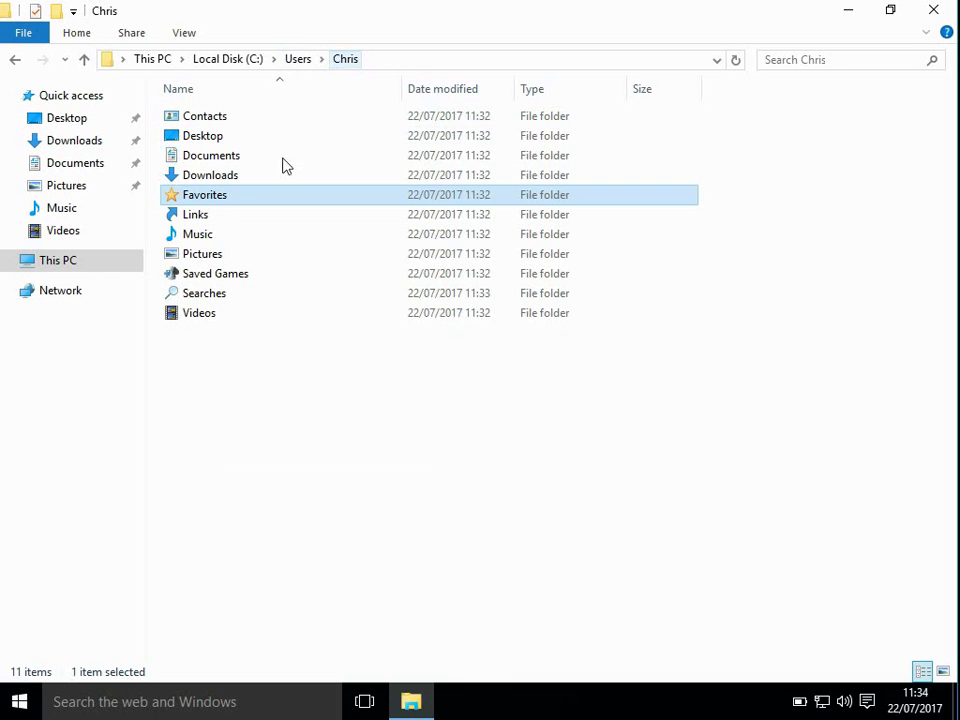
left_click(238, 119)
left_click(240, 143)
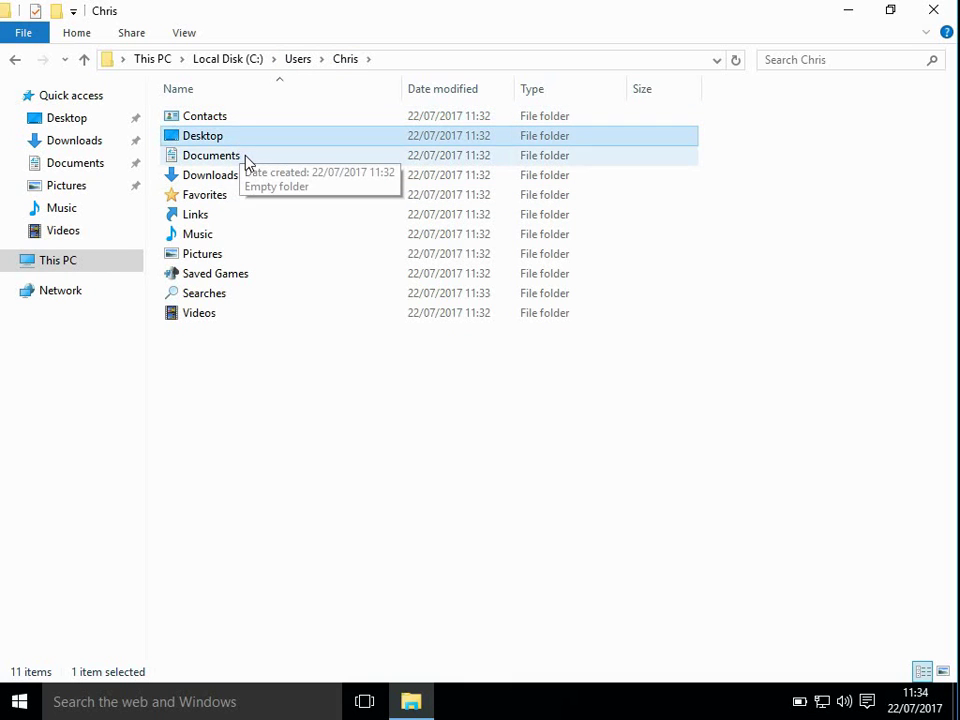
left_click(247, 161)
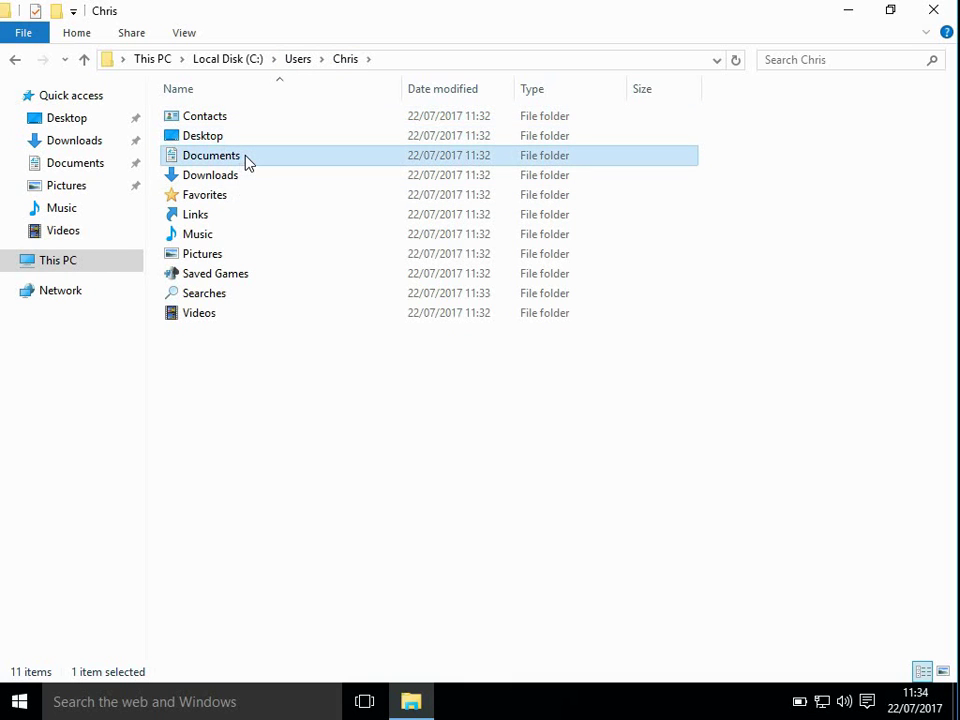
left_click(6, 261)
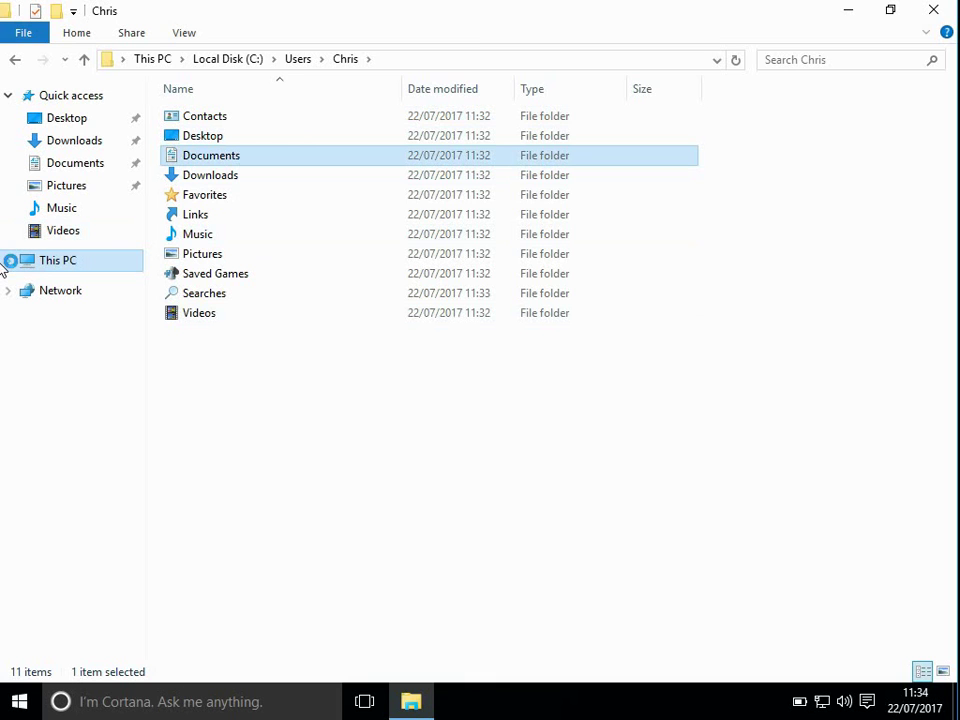